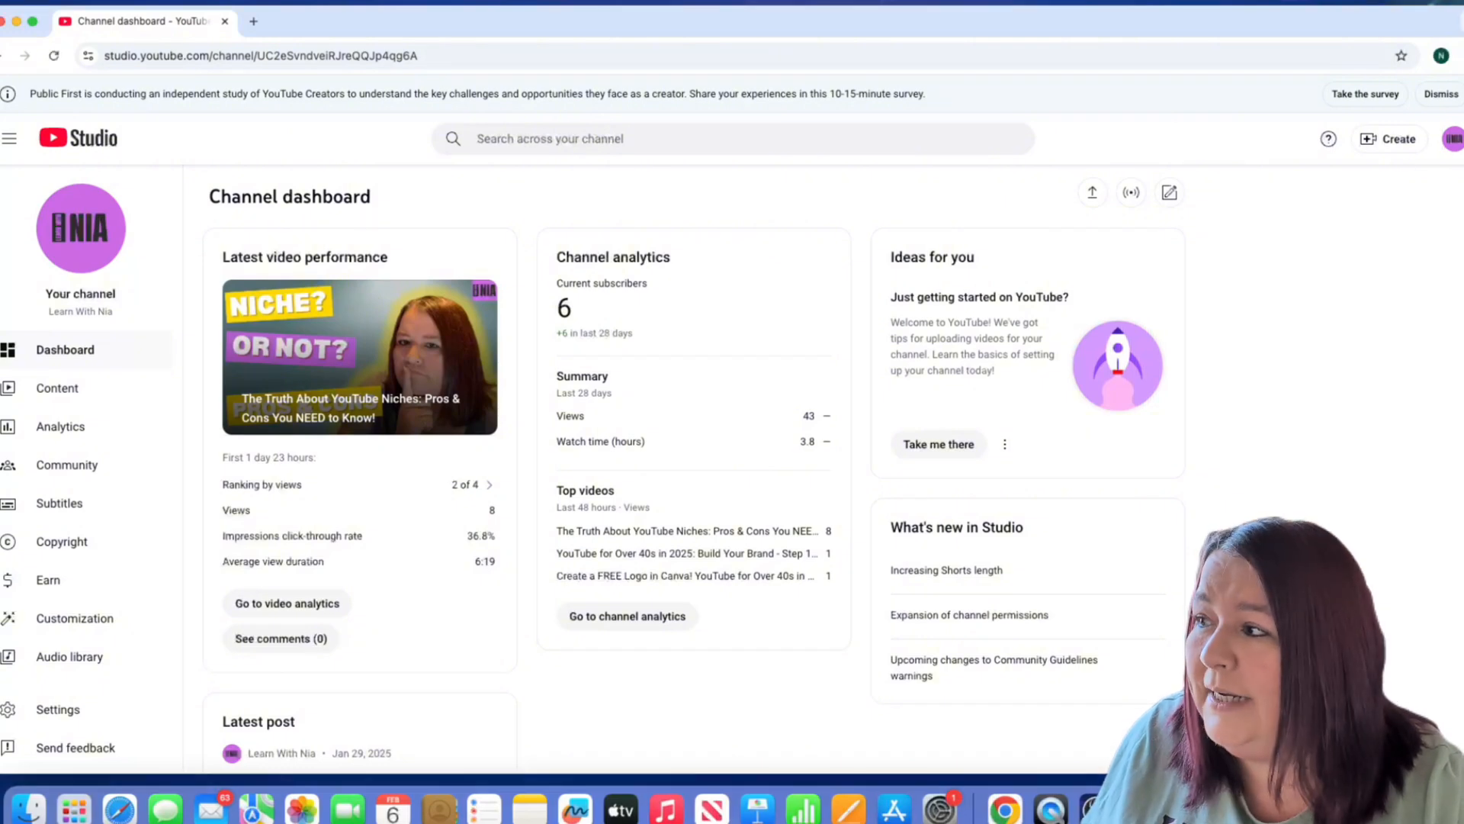
# Open the public channel page and look at its Home section and the list of uploaded videos.
pyautogui.click(1453, 141)
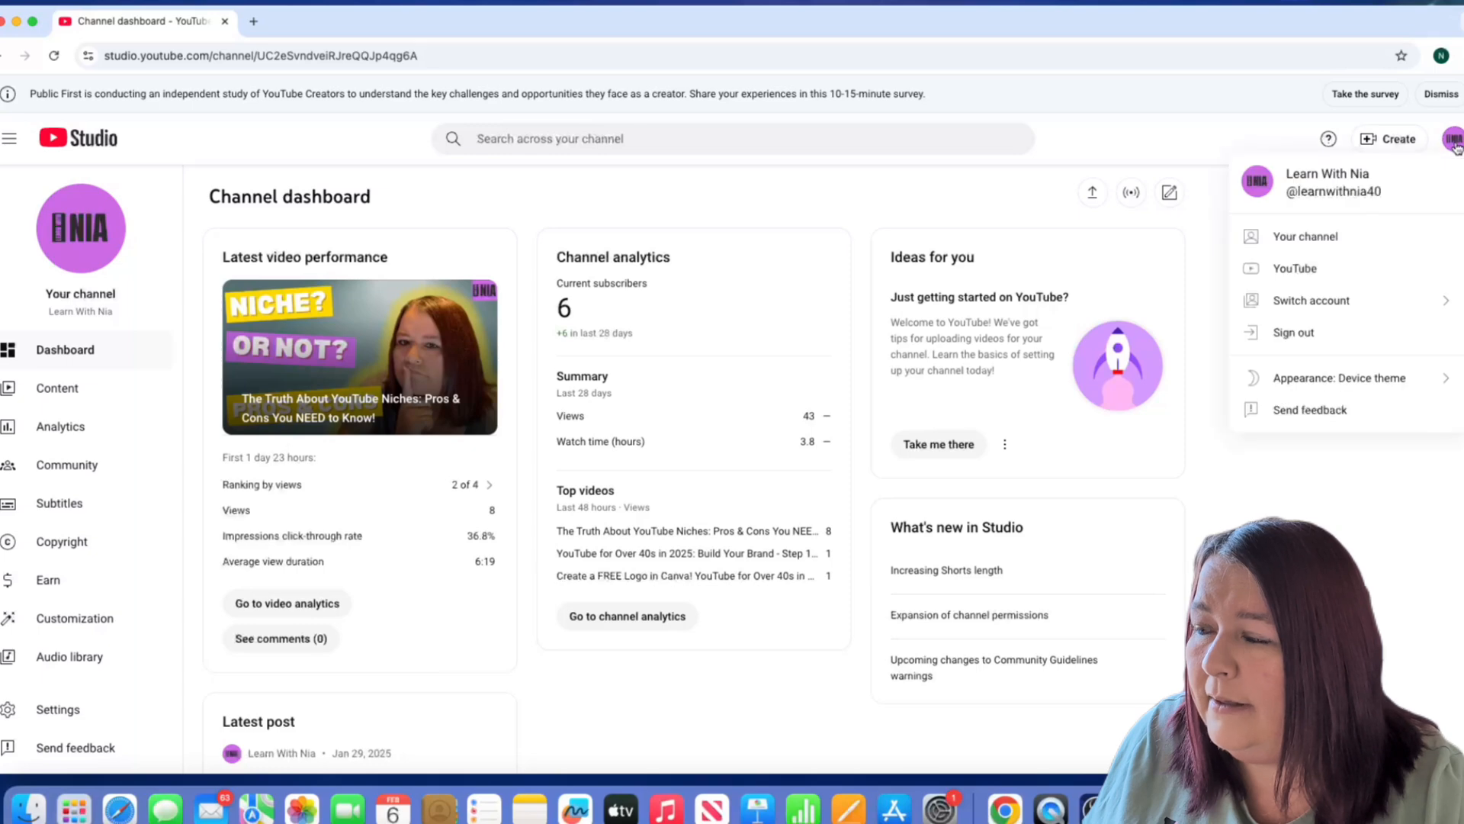
pyautogui.click(1301, 239)
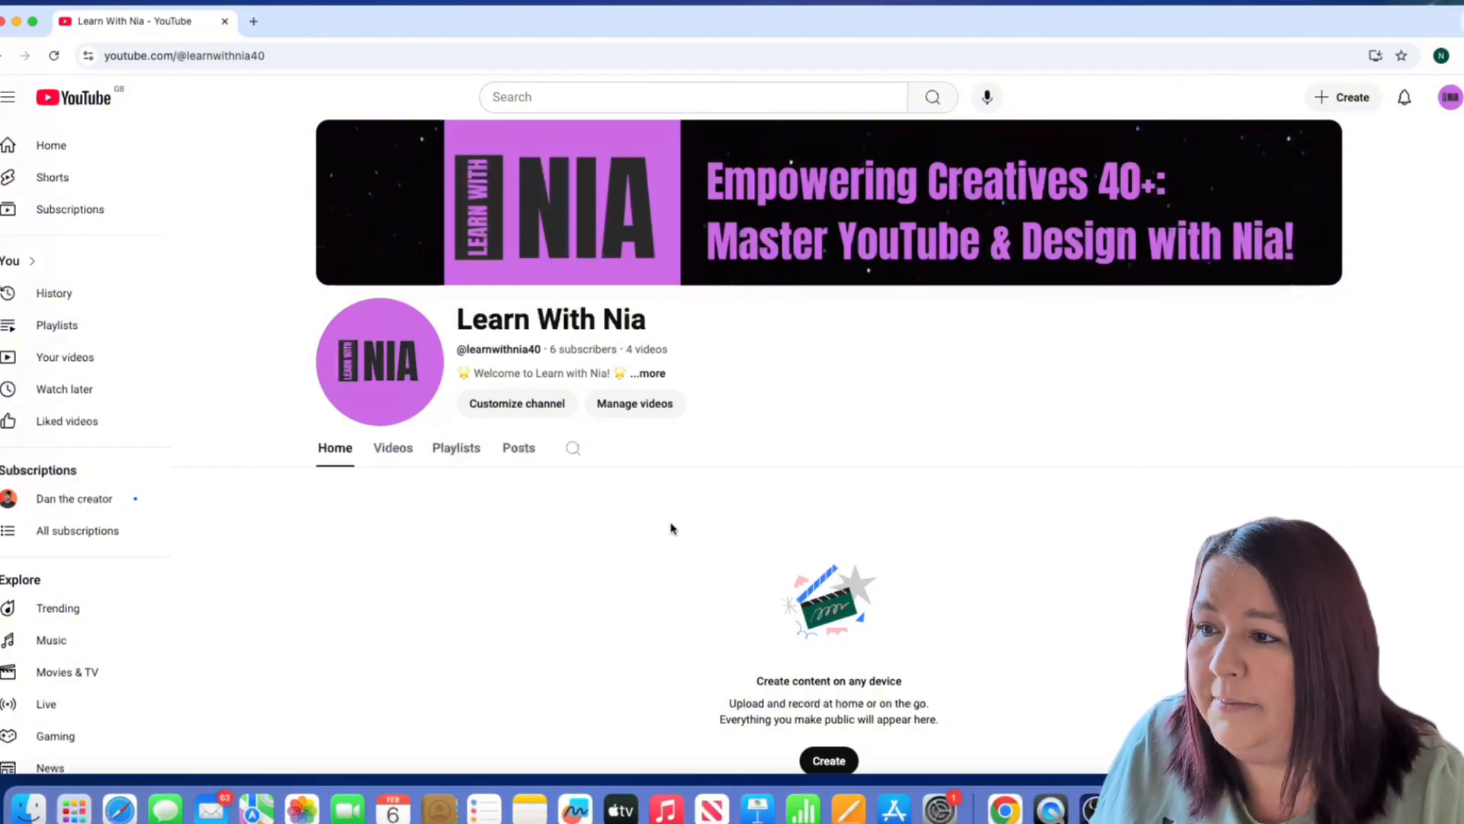
pyautogui.scroll(-3, 671, 528)
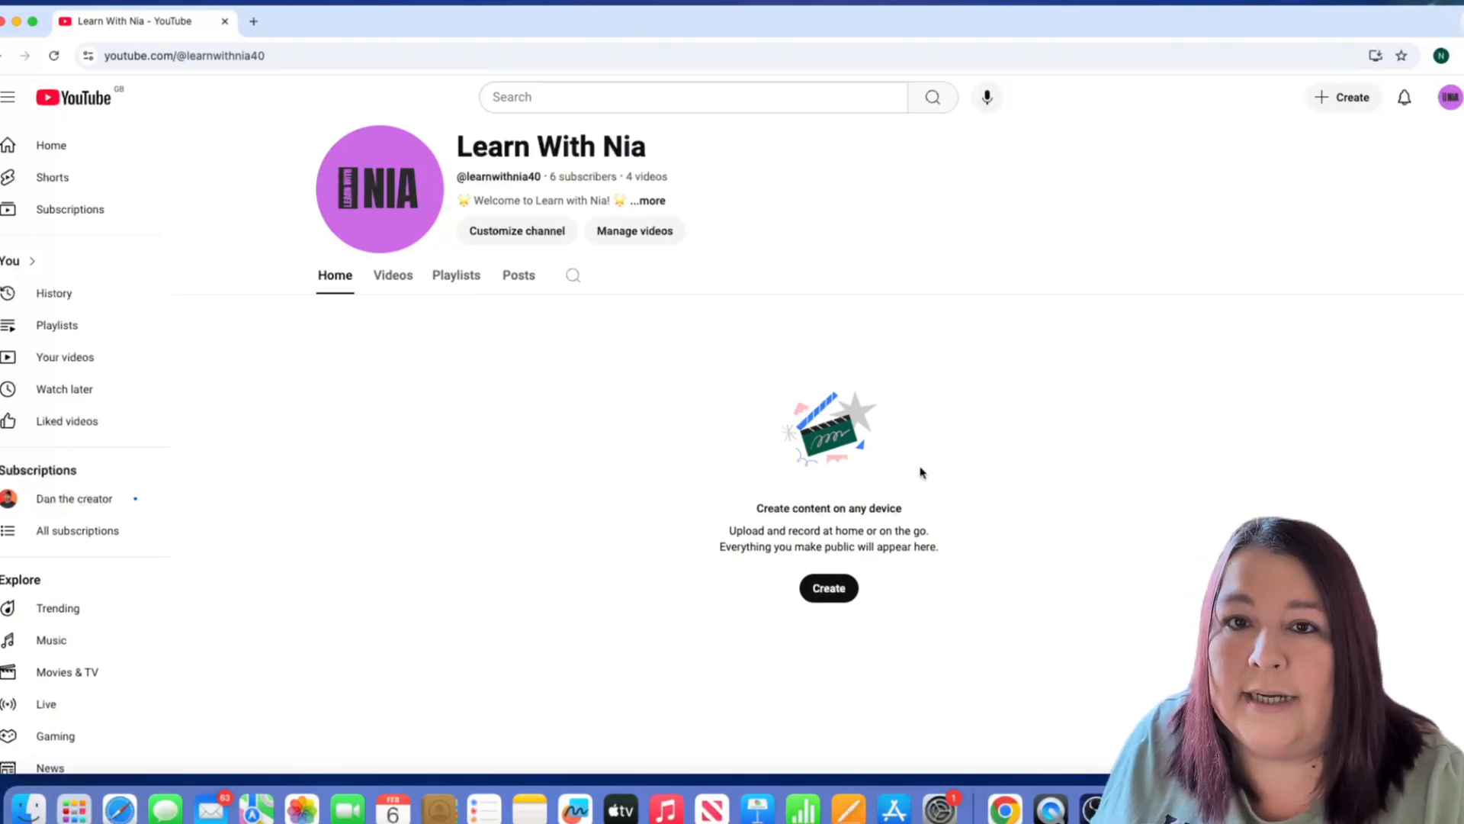
pyautogui.click(394, 281)
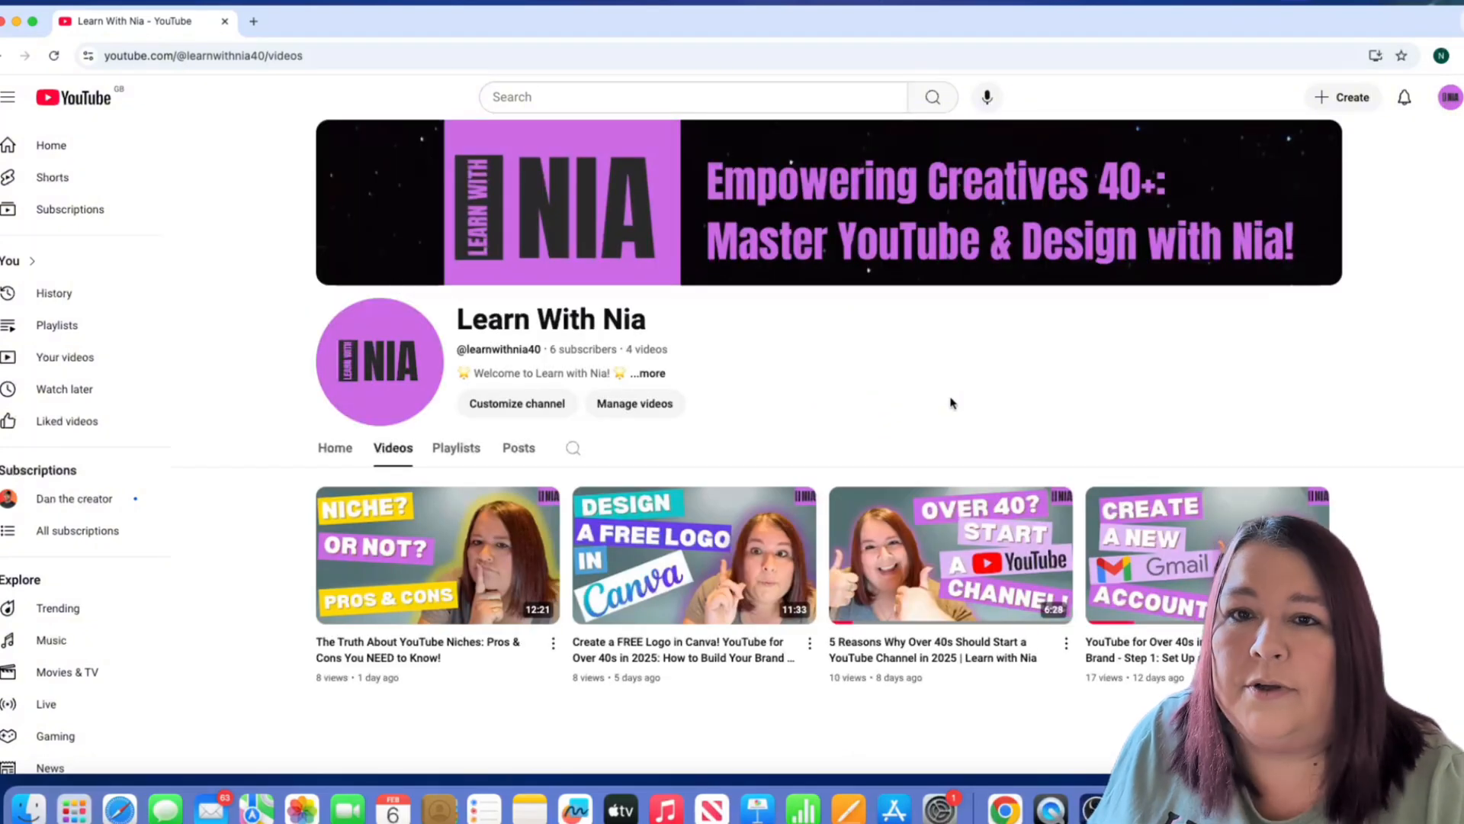
pyautogui.moveTo(971, 572)
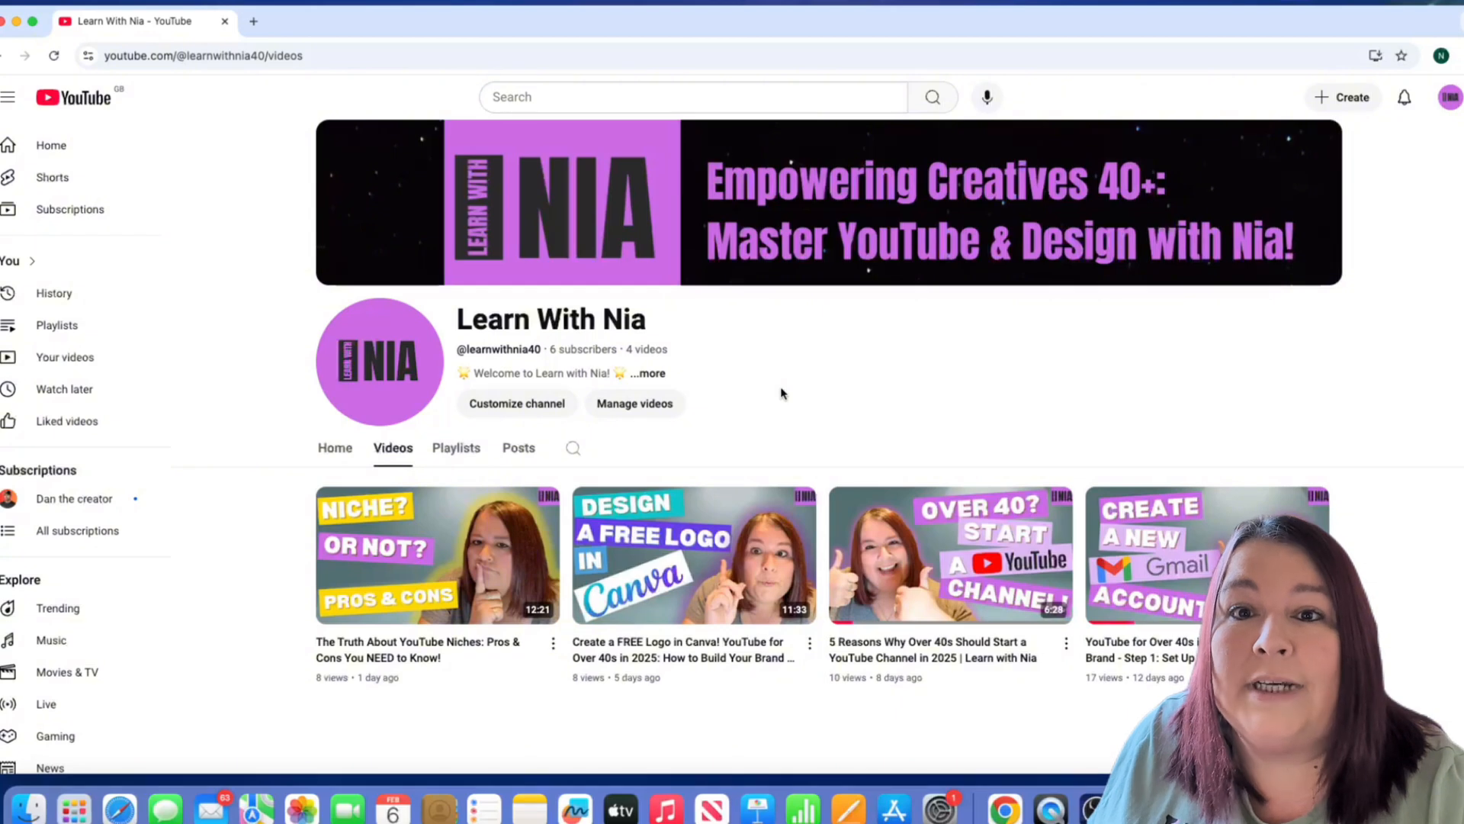
# Open channel customization and review the profile settings, from banner and picture through description, links, contact info and video watermark.
pyautogui.click(499, 411)
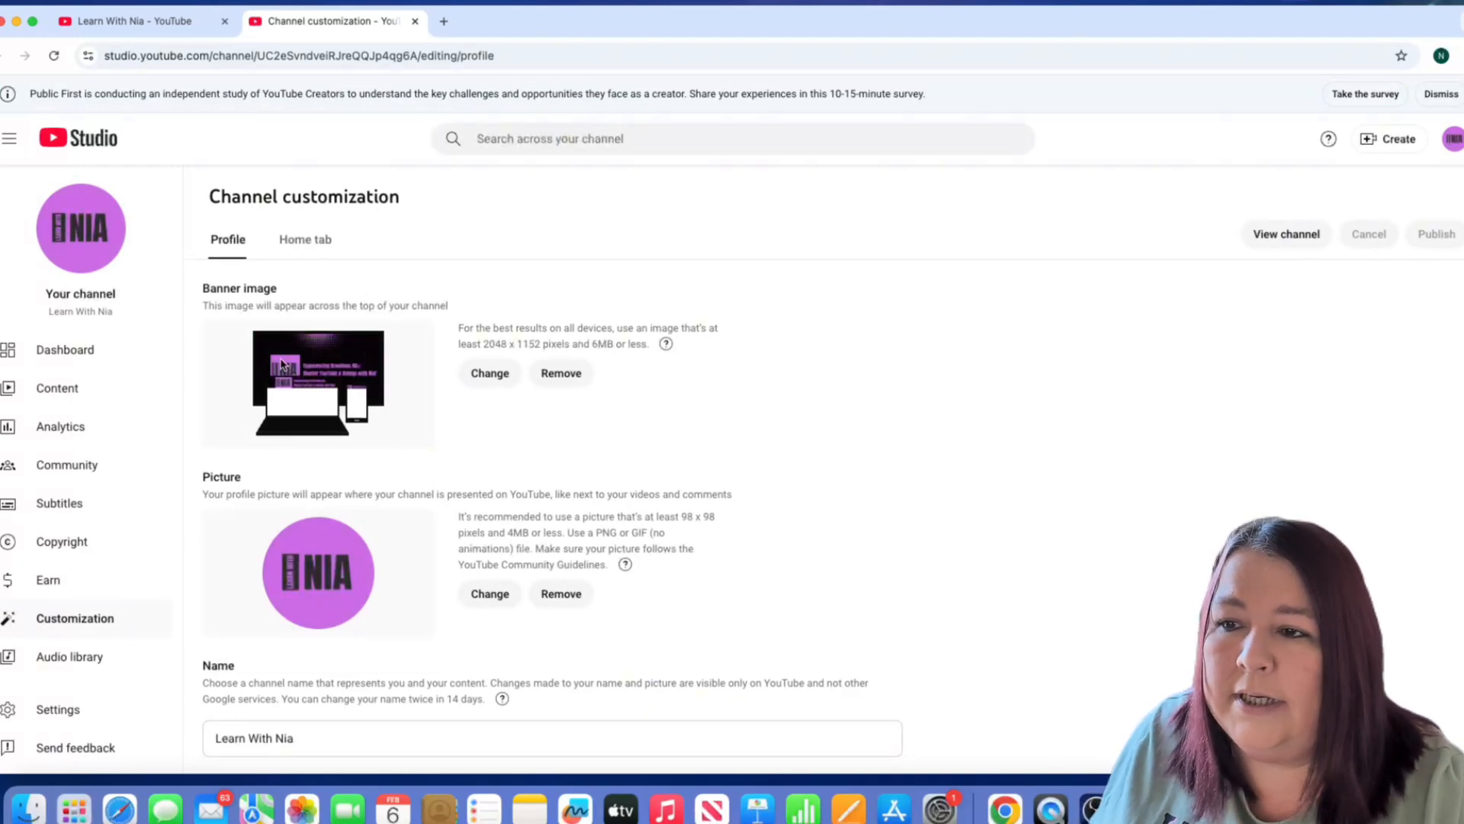
pyautogui.scroll(-5, 454, 437)
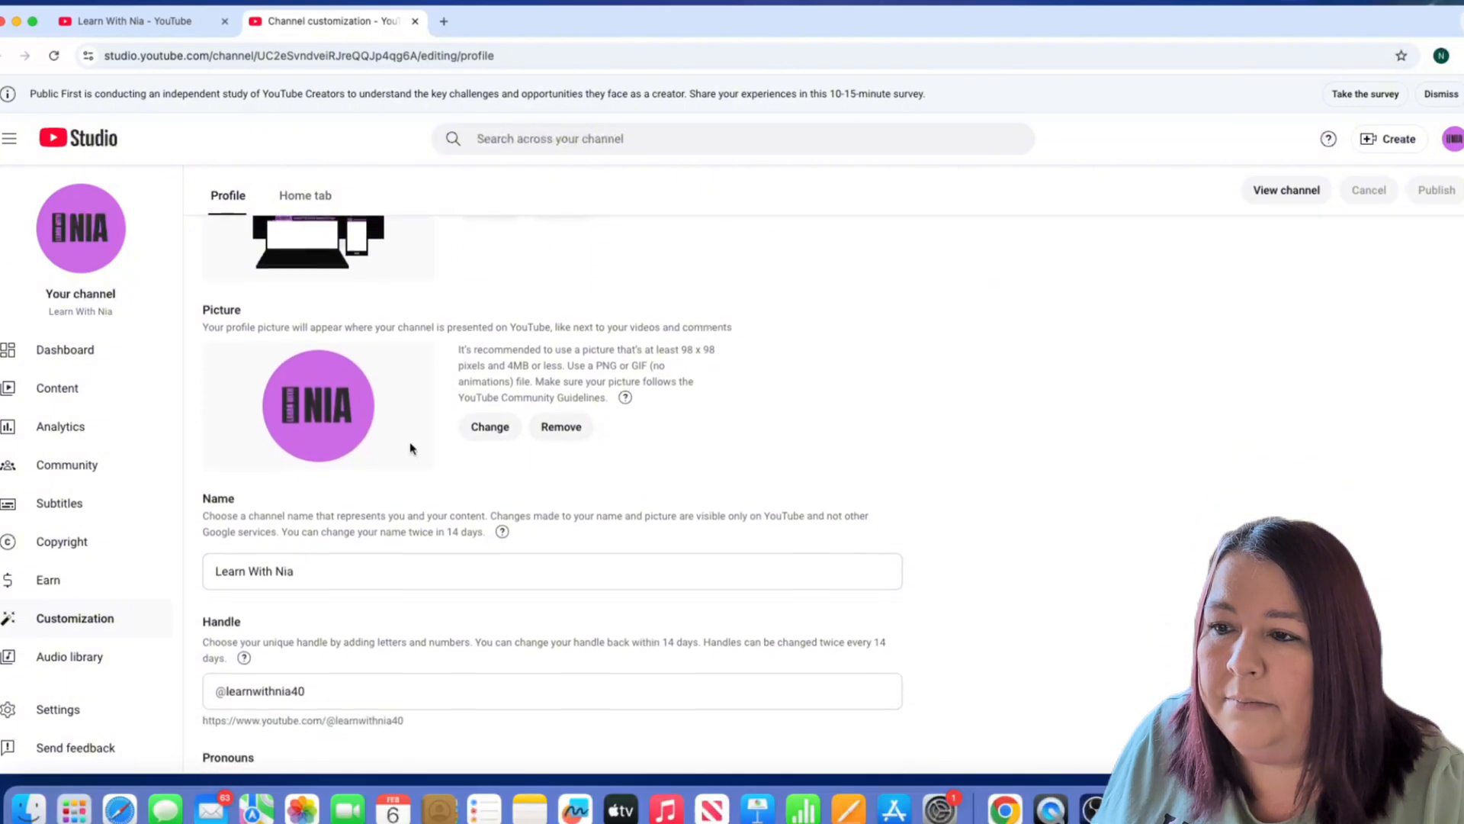
pyautogui.scroll(-8, 428, 453)
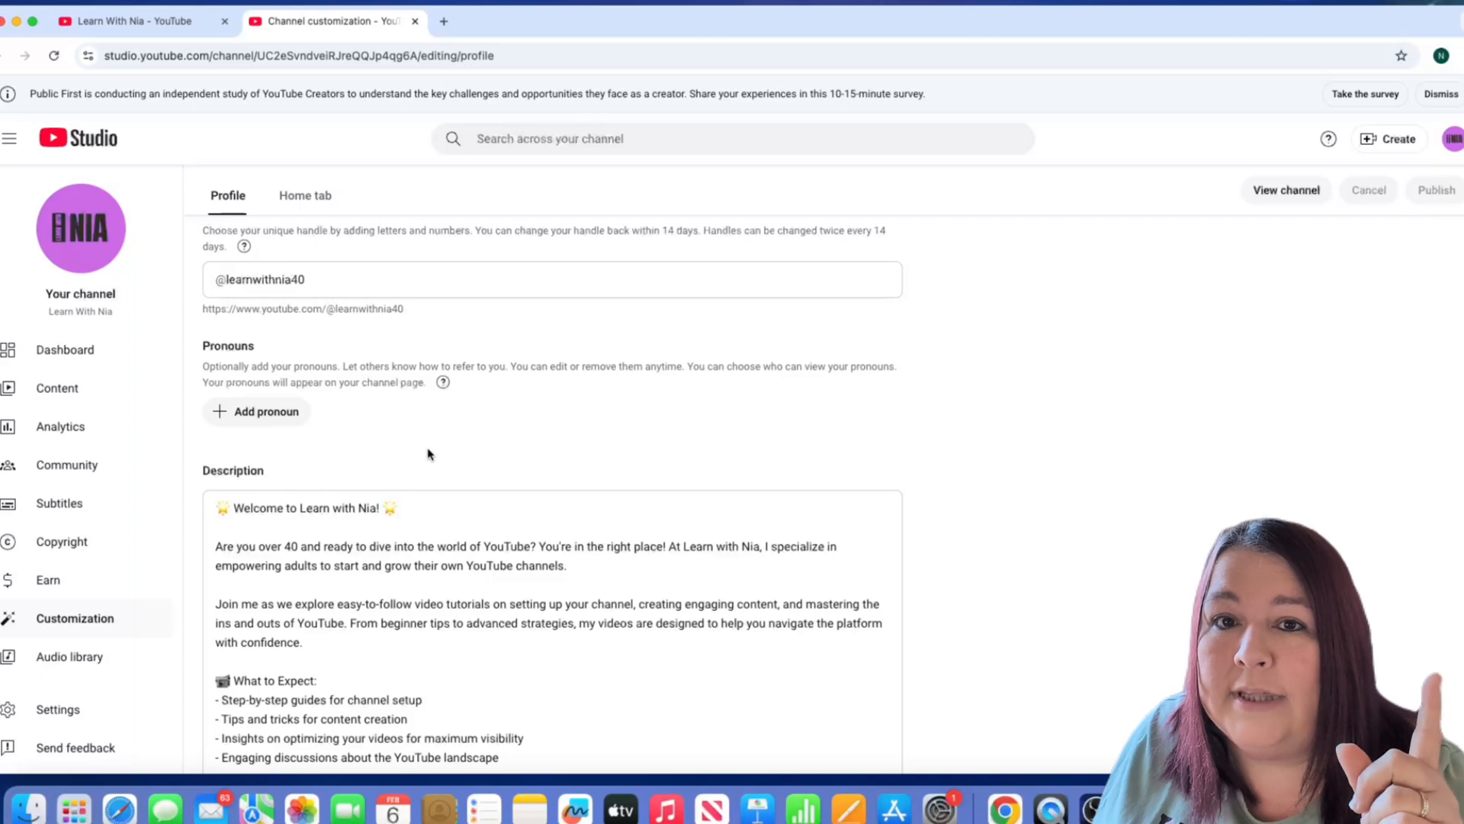
pyautogui.scroll(-2, 427, 455)
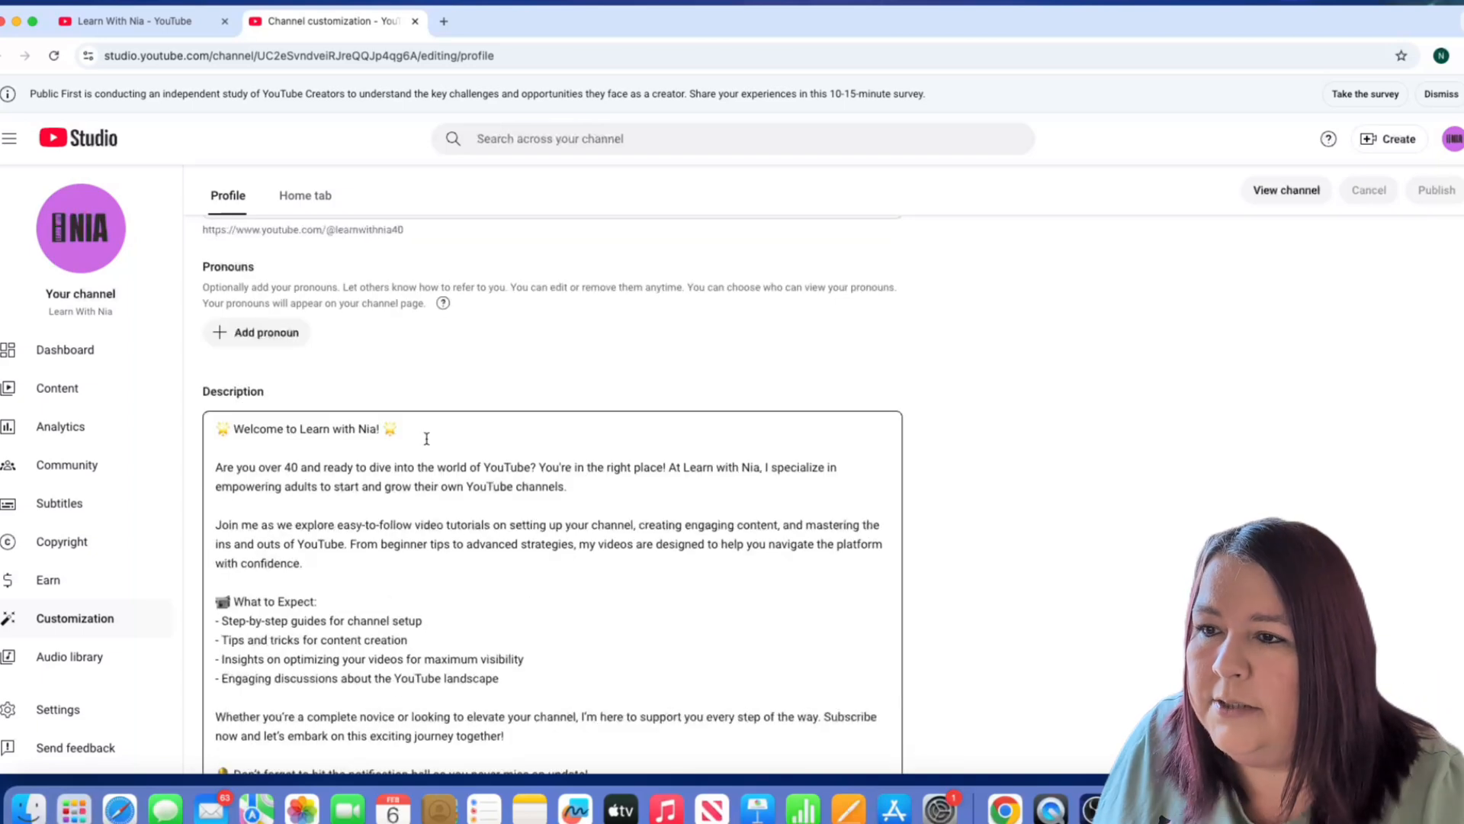
pyautogui.scroll(-8, 426, 439)
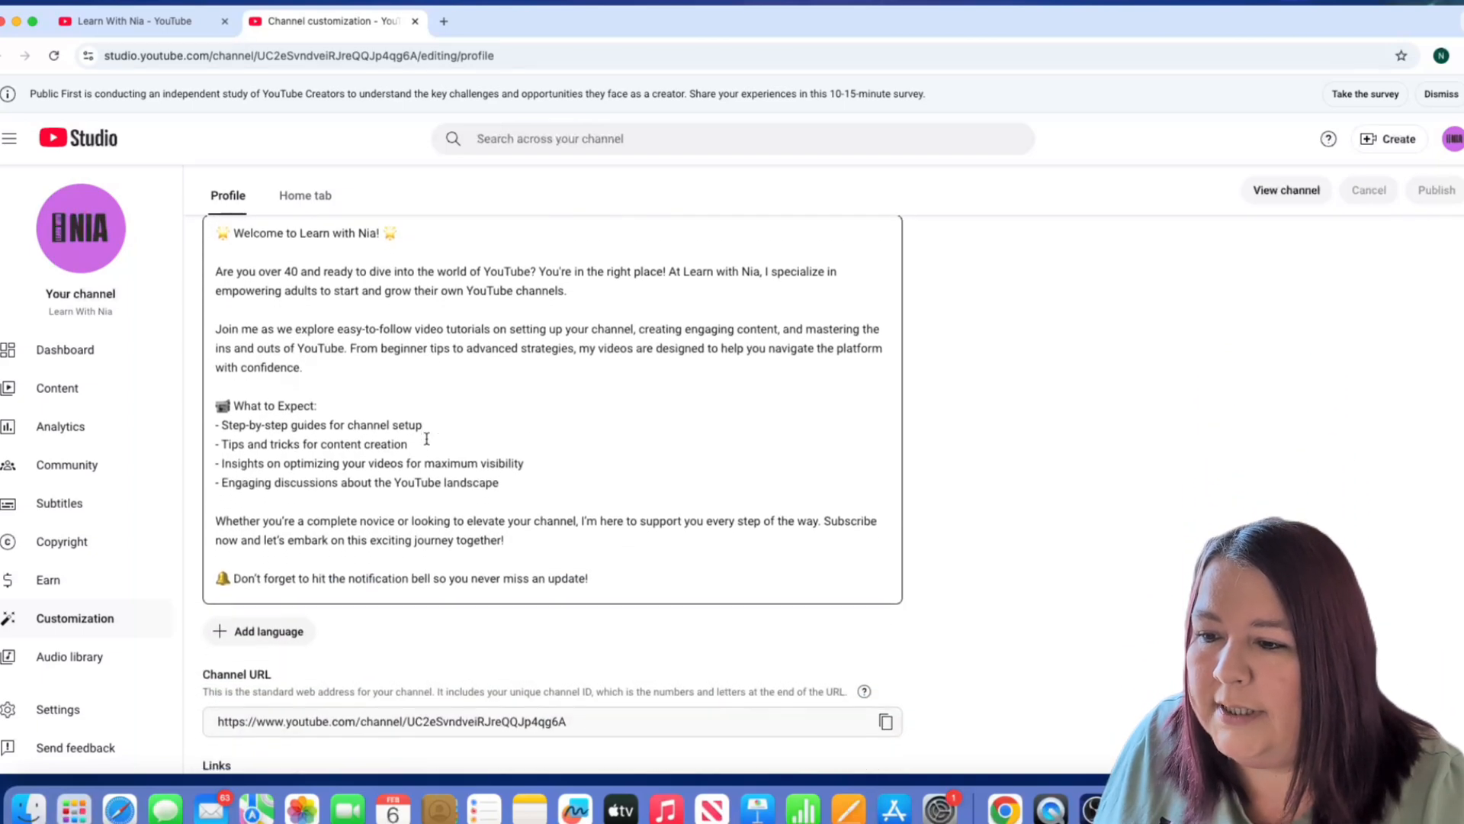
pyautogui.scroll(-7, 427, 439)
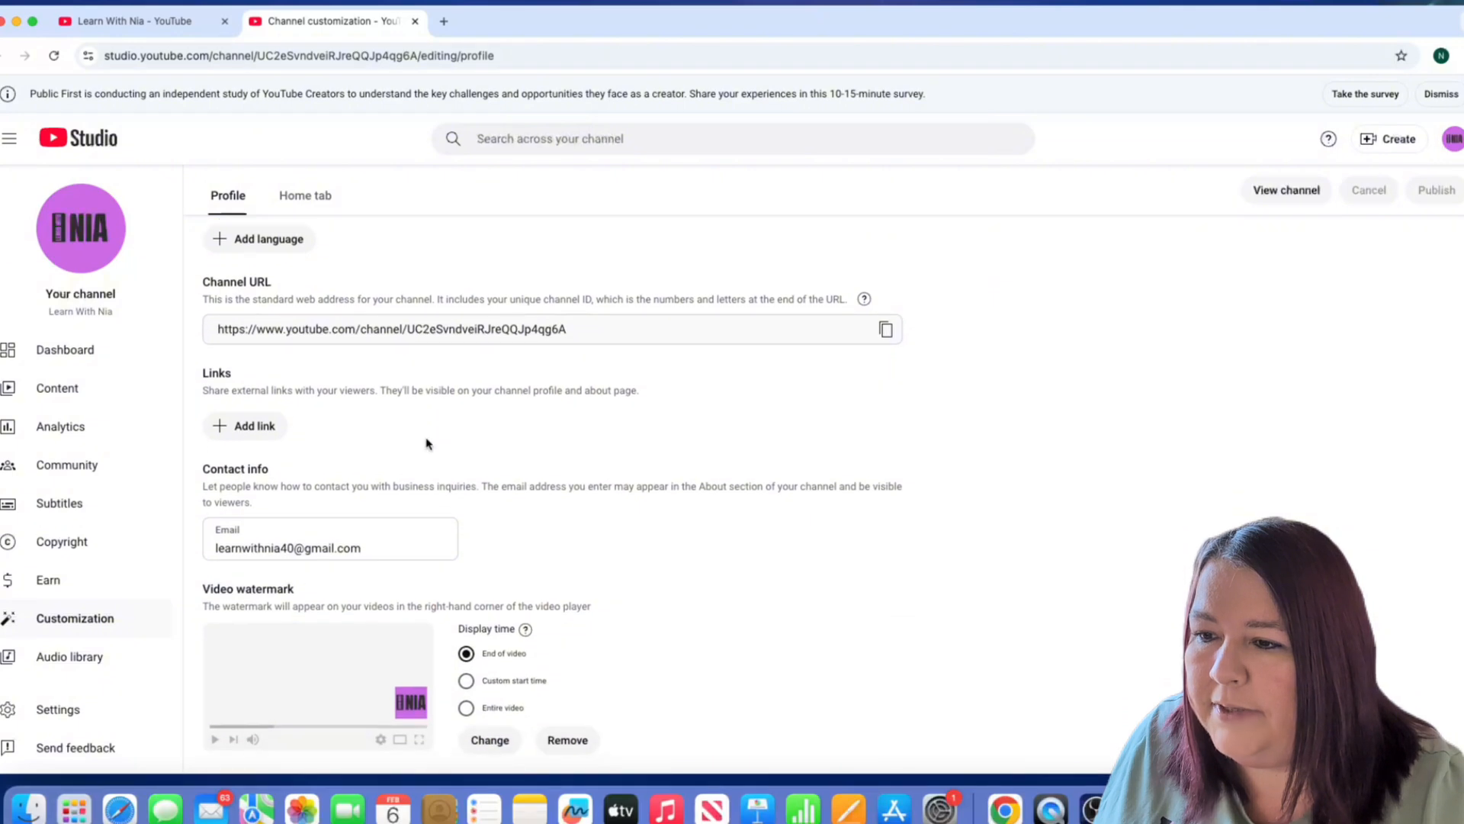
pyautogui.scroll(20, 427, 443)
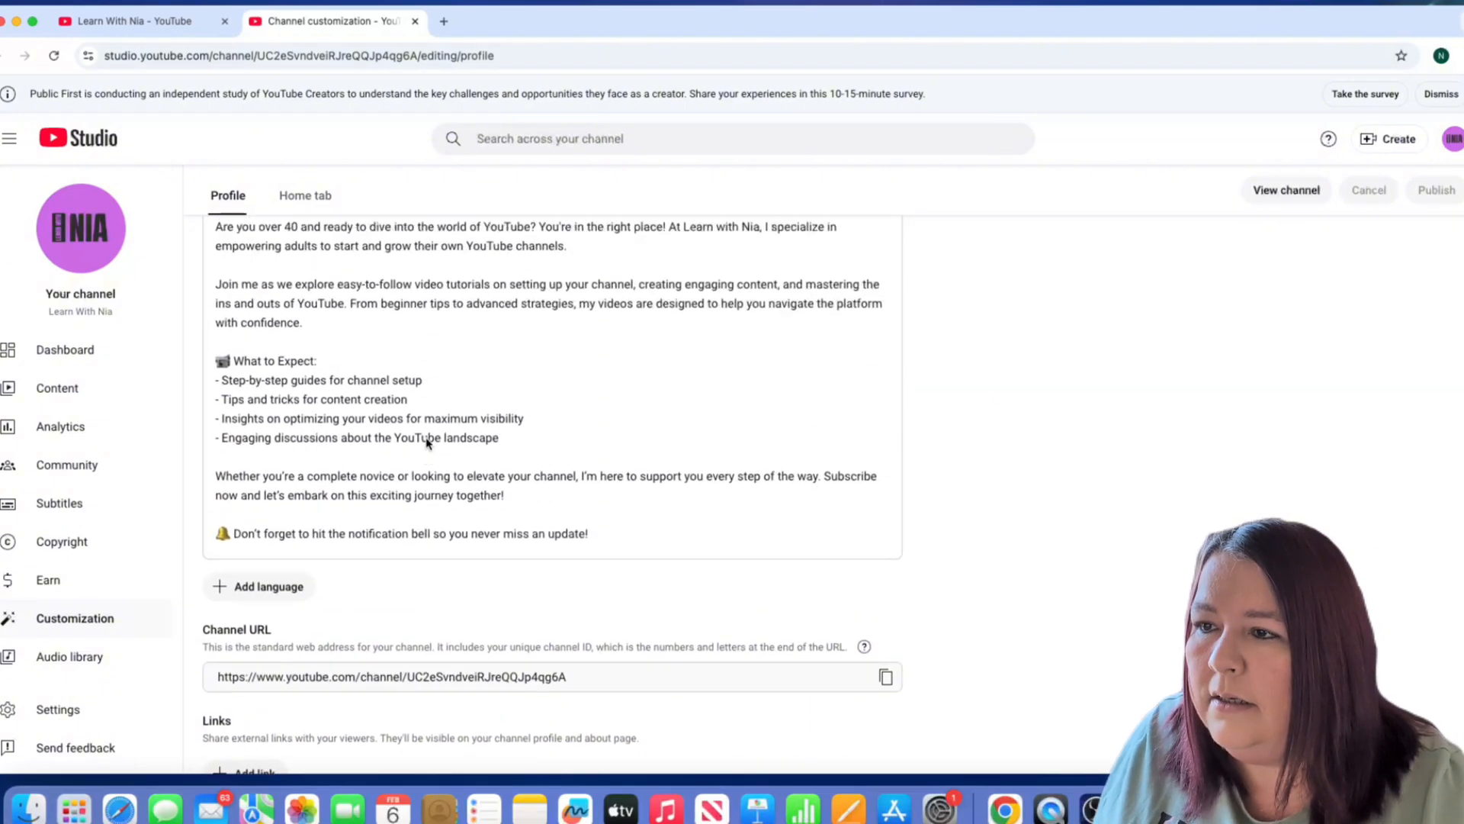
pyautogui.scroll(2, 427, 443)
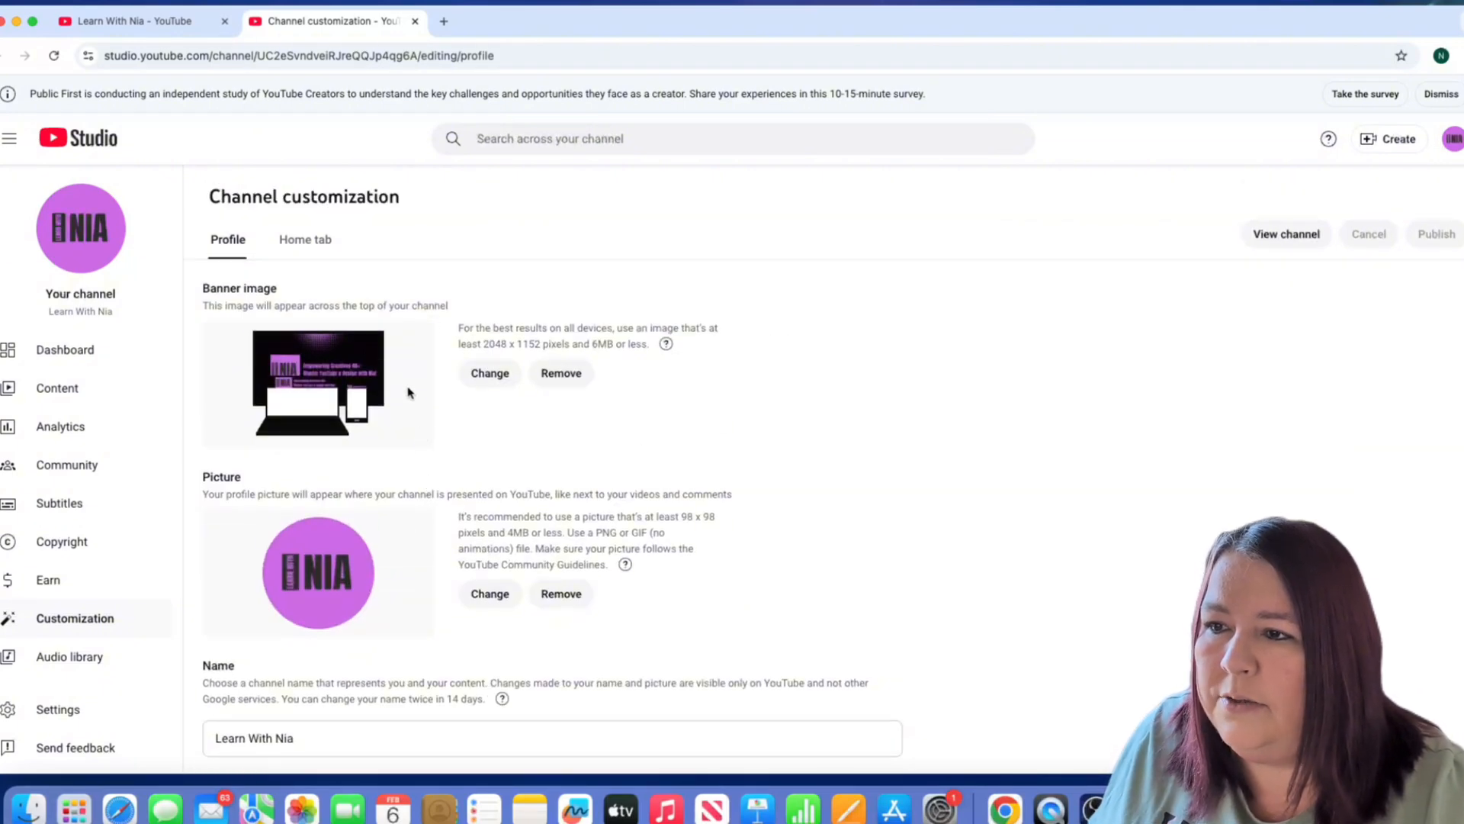
# Open the Home tab customization and turn the channel's home tab display off and back on.
pyautogui.click(309, 252)
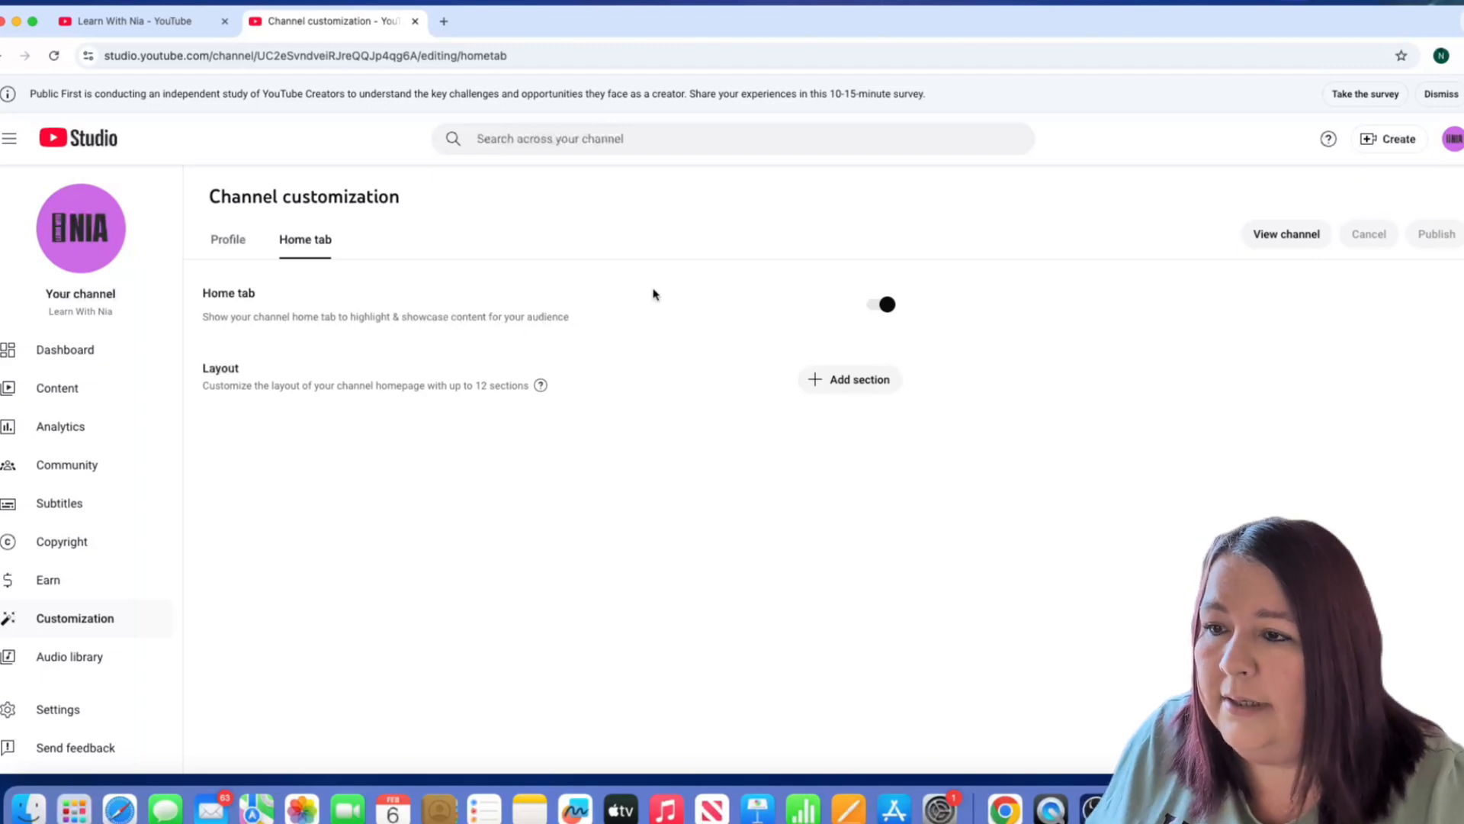
pyautogui.click(885, 312)
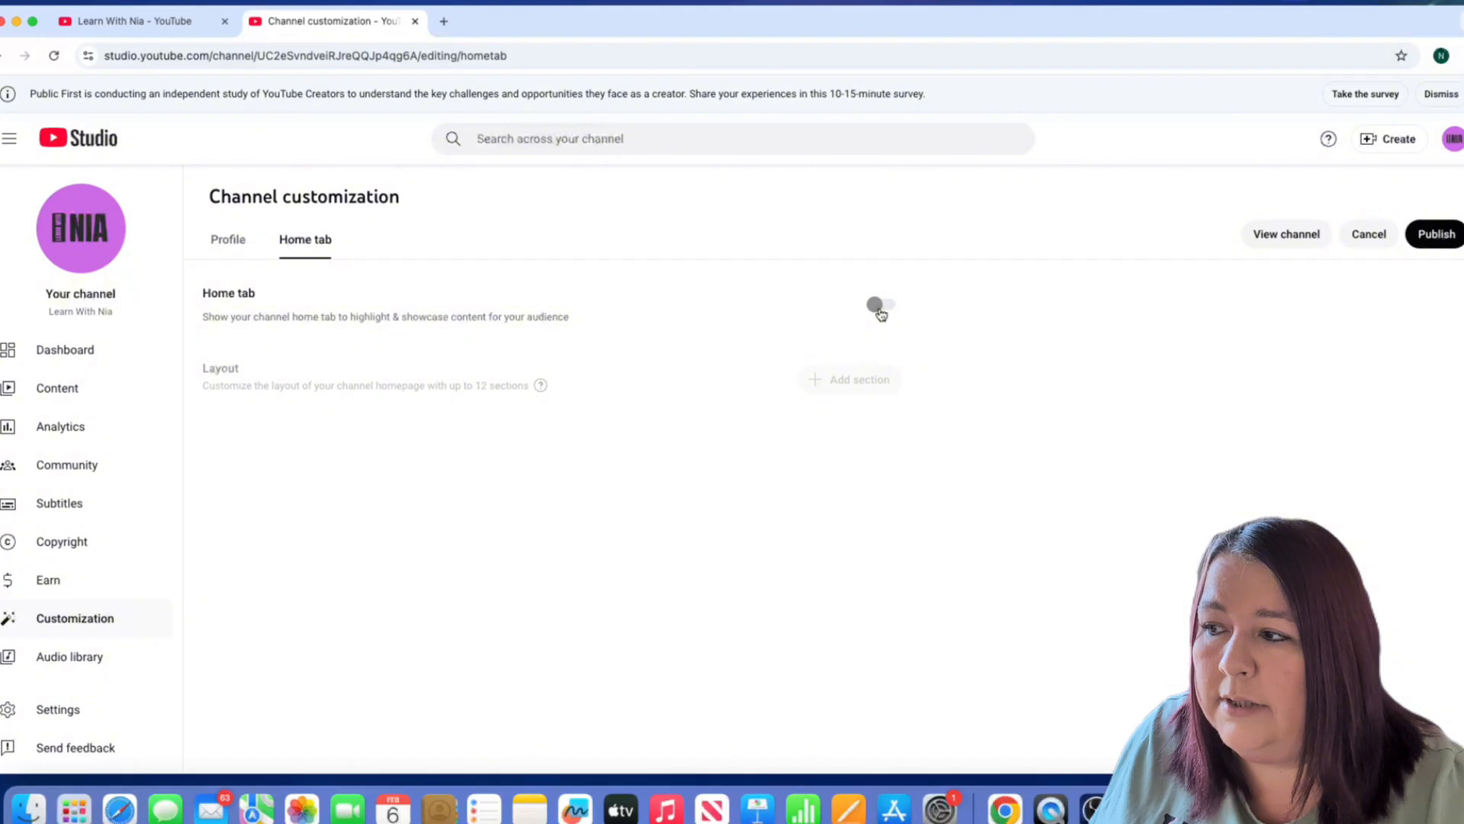
pyautogui.click(880, 311)
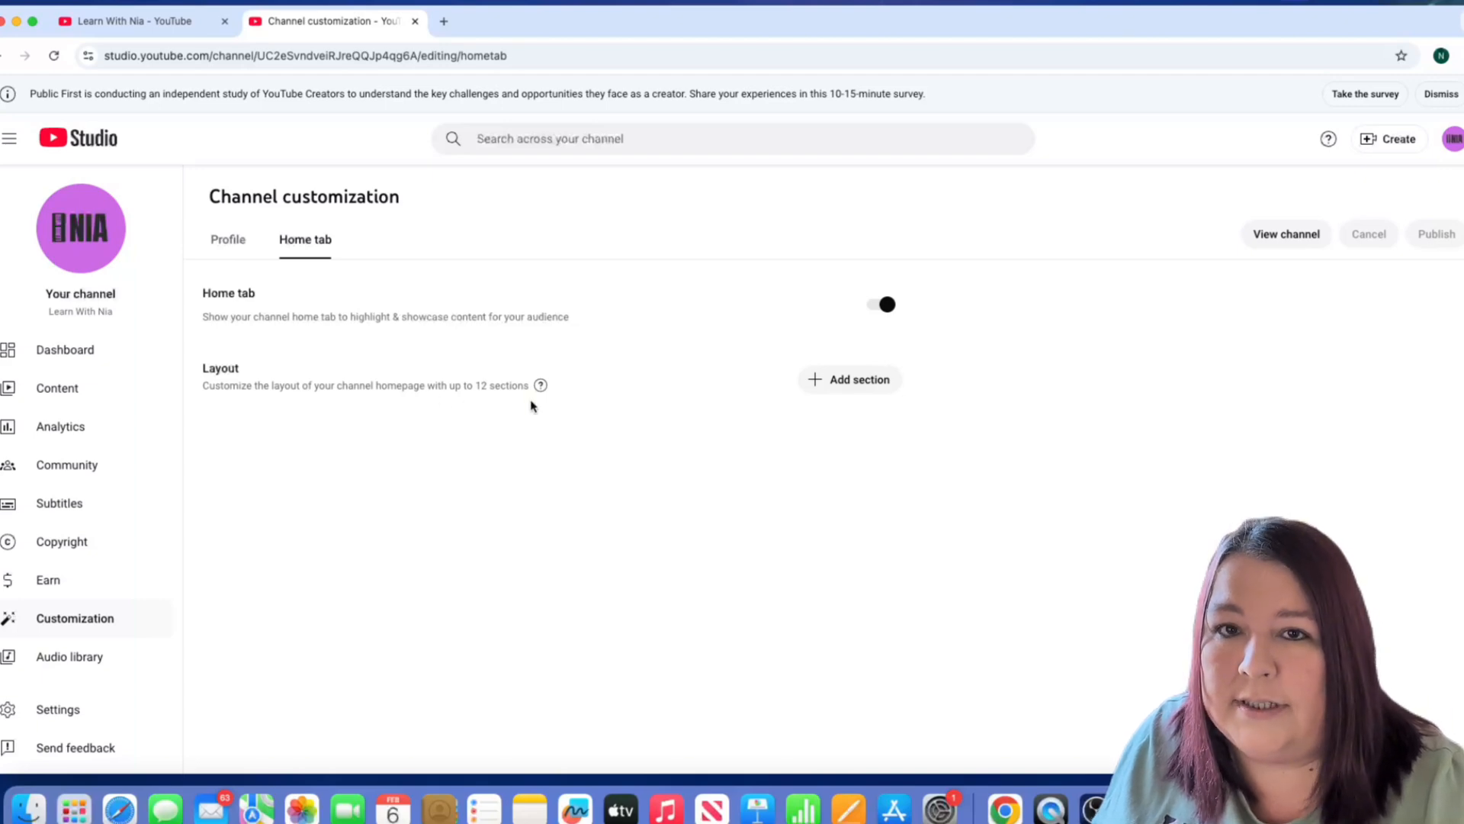
pyautogui.moveTo(540, 387)
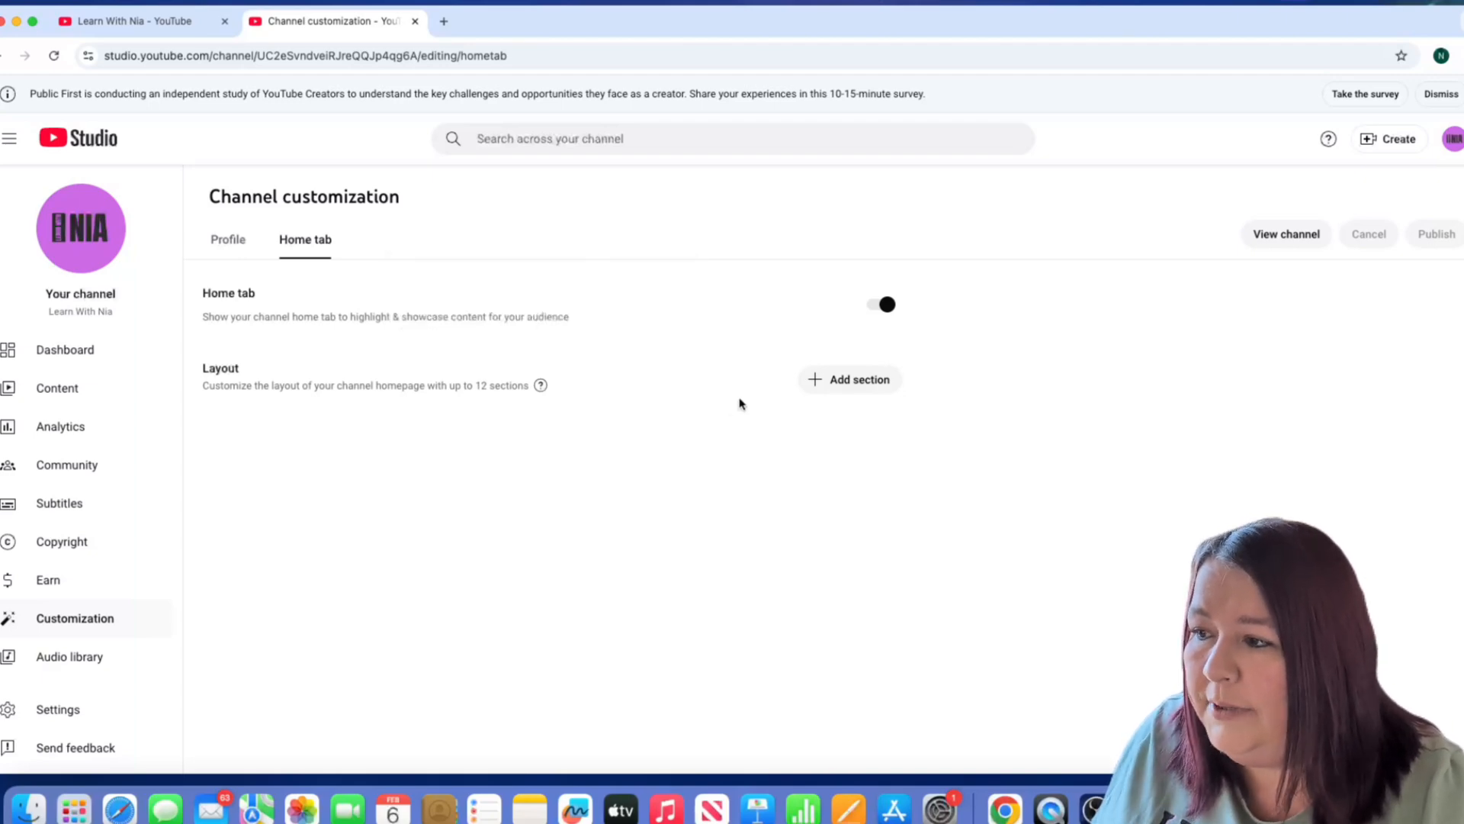
# Look through the available section types, add a Videos section to the home page layout and remove it again.
pyautogui.click(829, 390)
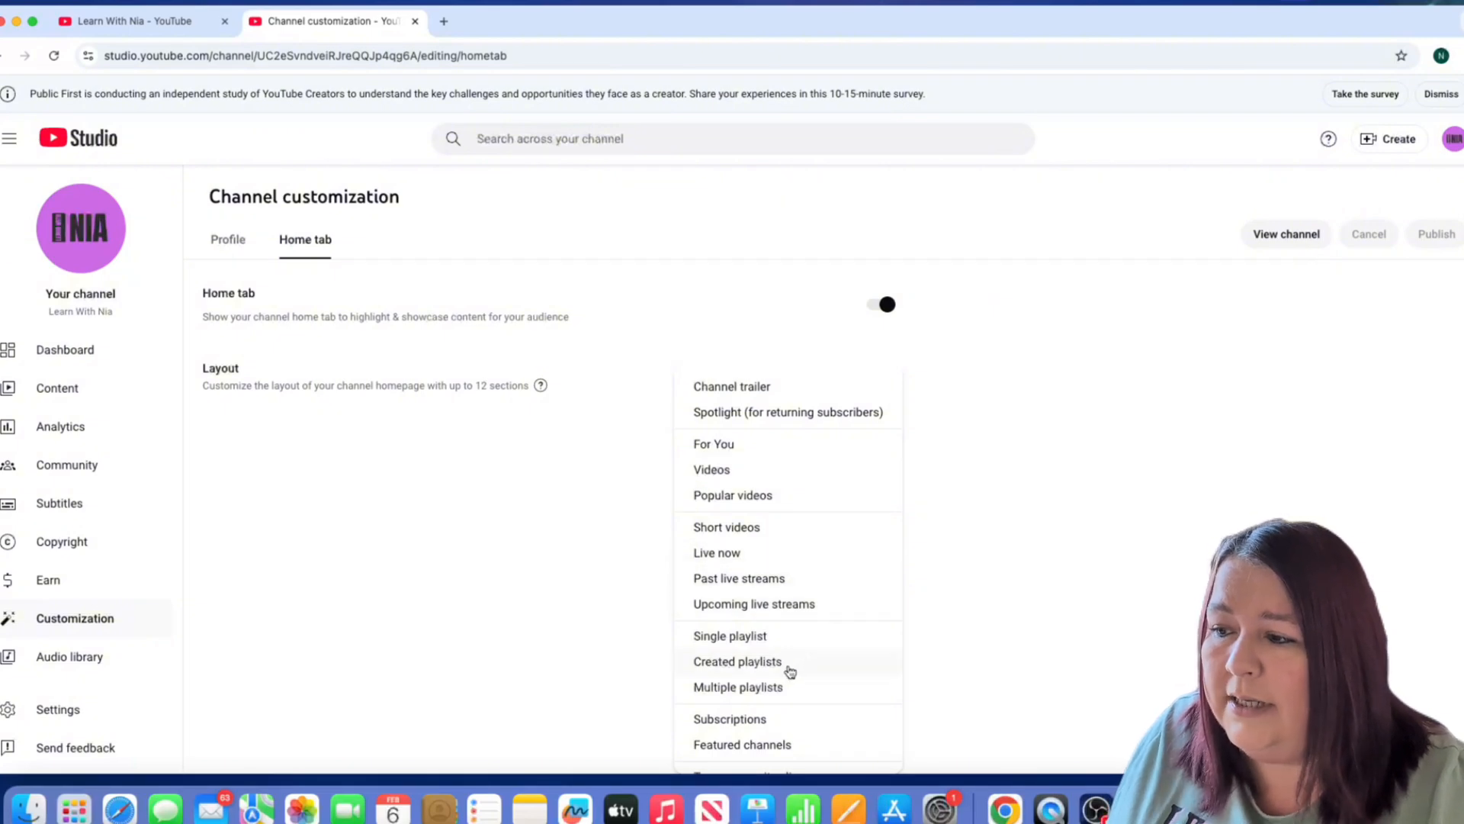
pyautogui.scroll(-1, 789, 668)
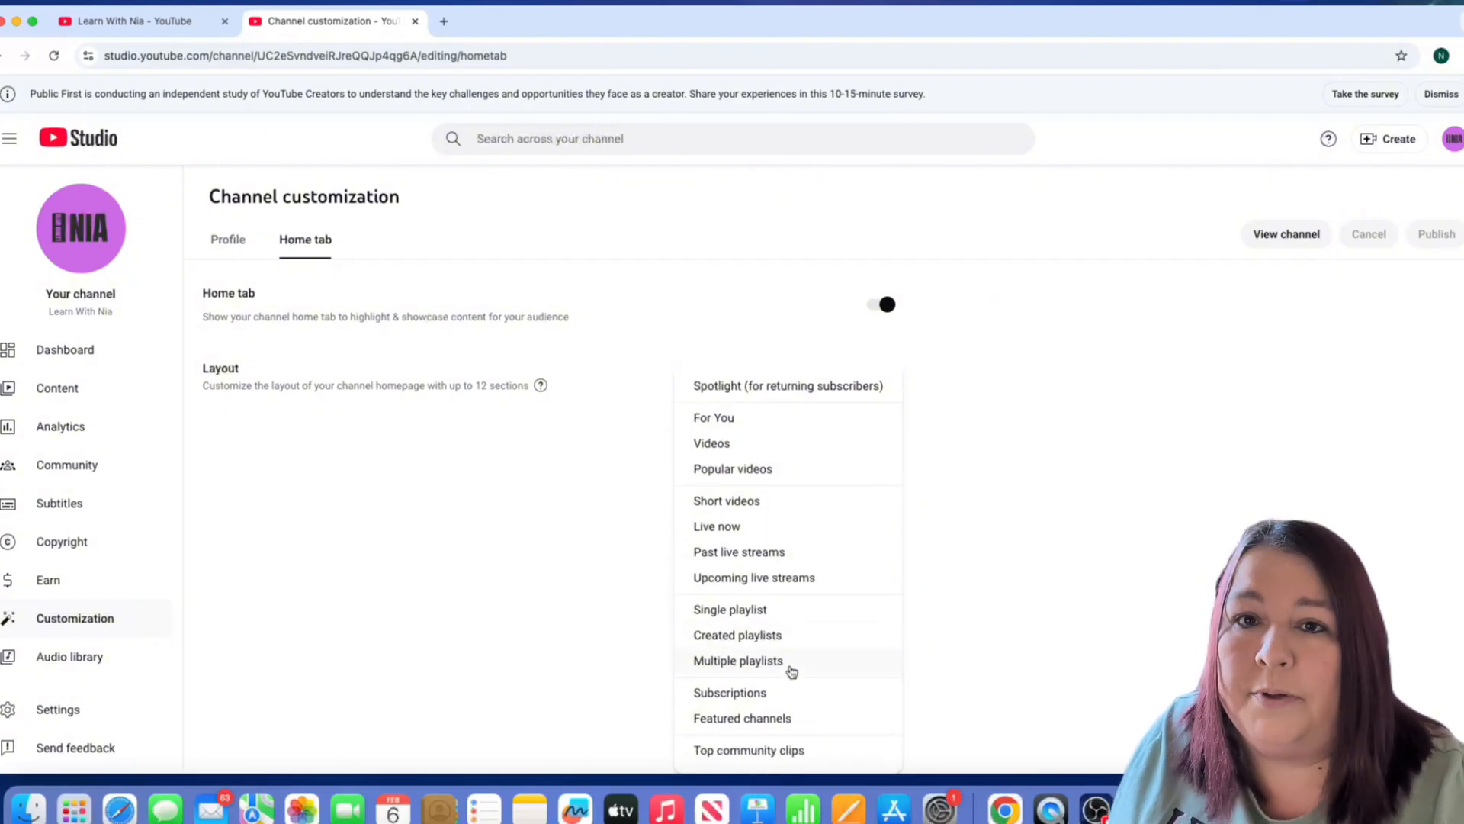
pyautogui.scroll(1, 791, 672)
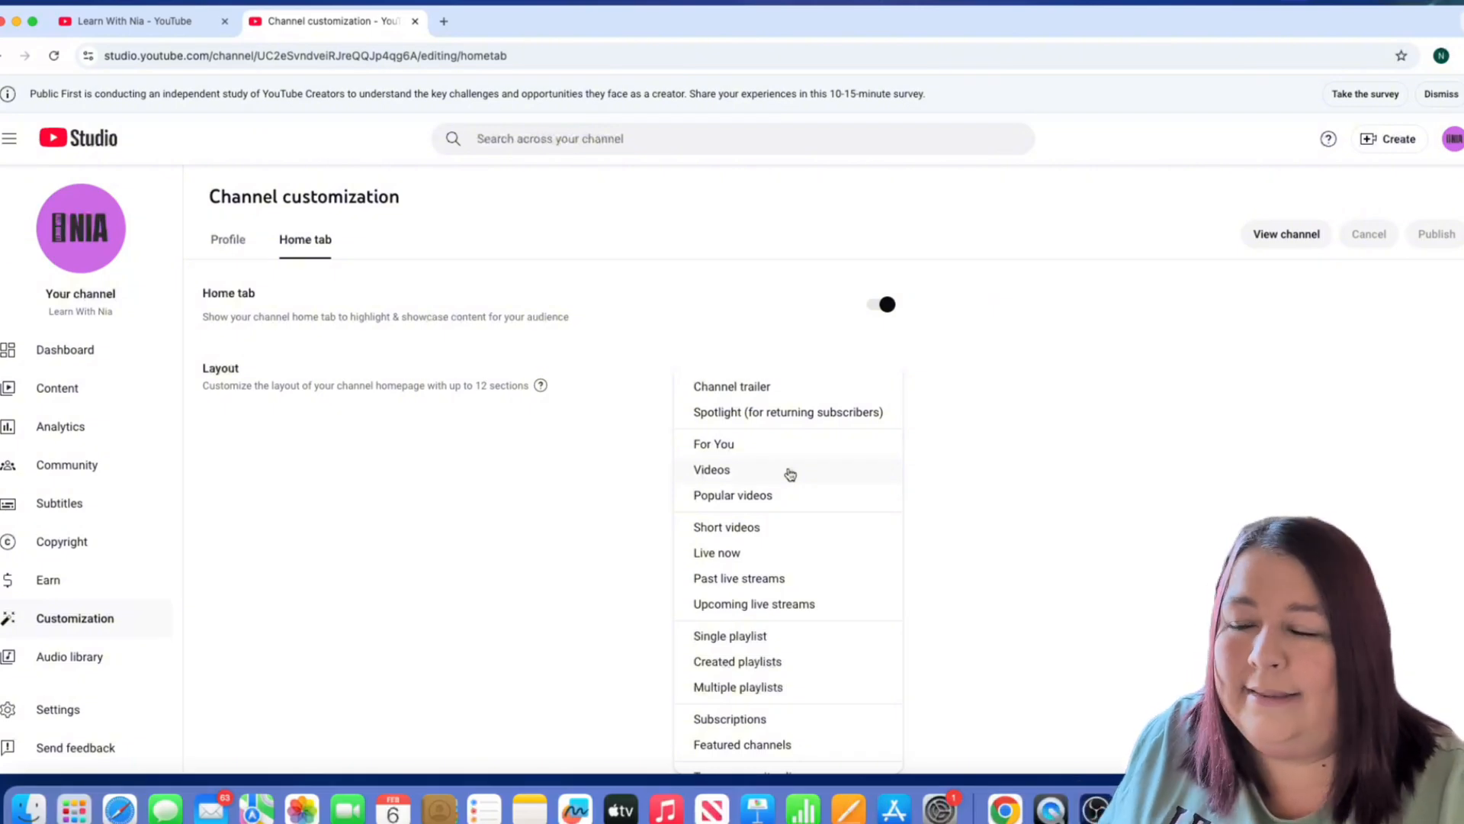
pyautogui.click(714, 470)
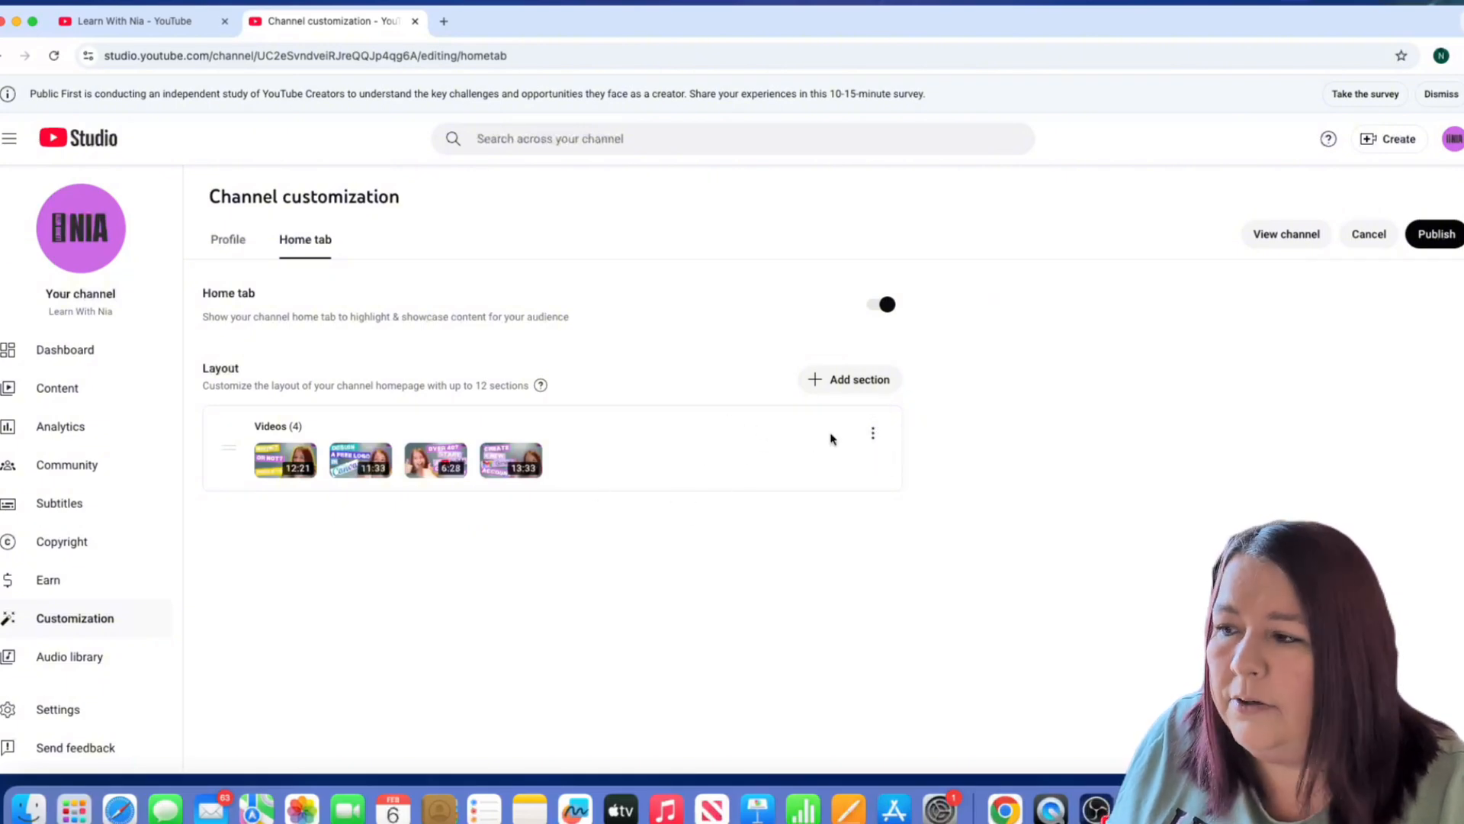
pyautogui.click(874, 437)
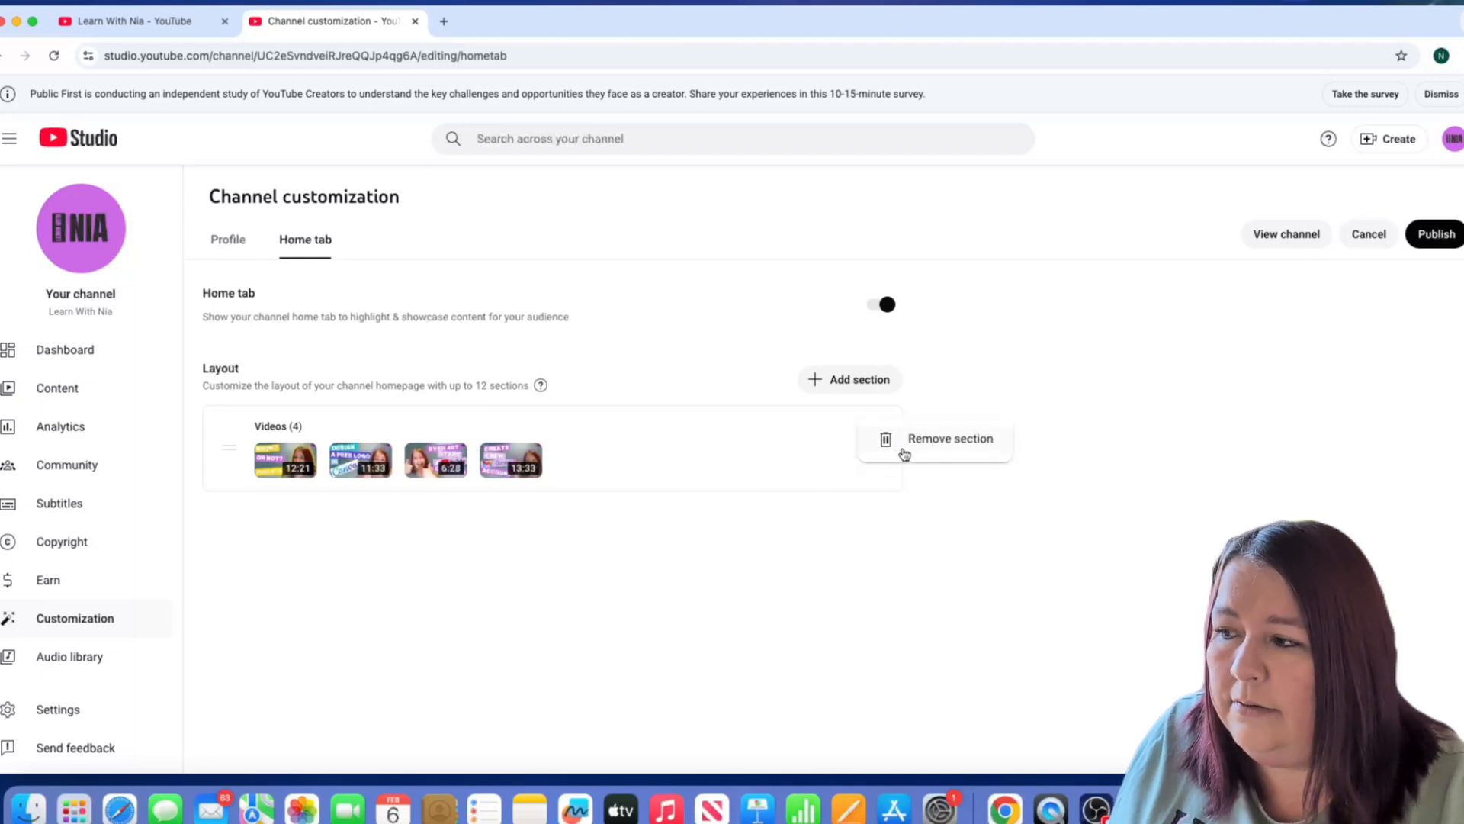
pyautogui.click(903, 453)
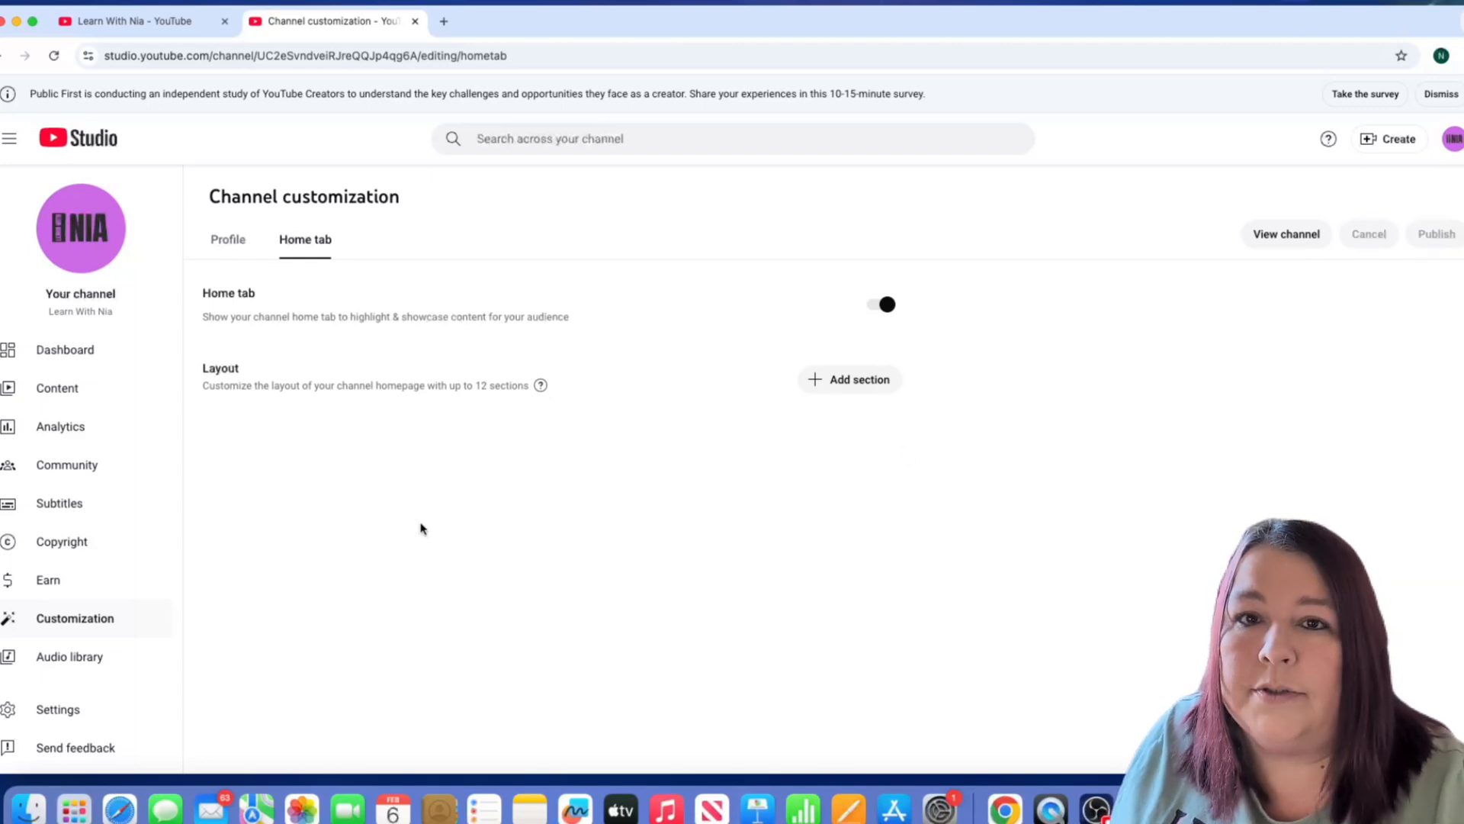
# Add a Videos section to the channel home page layout and publish the change.
pyautogui.click(876, 388)
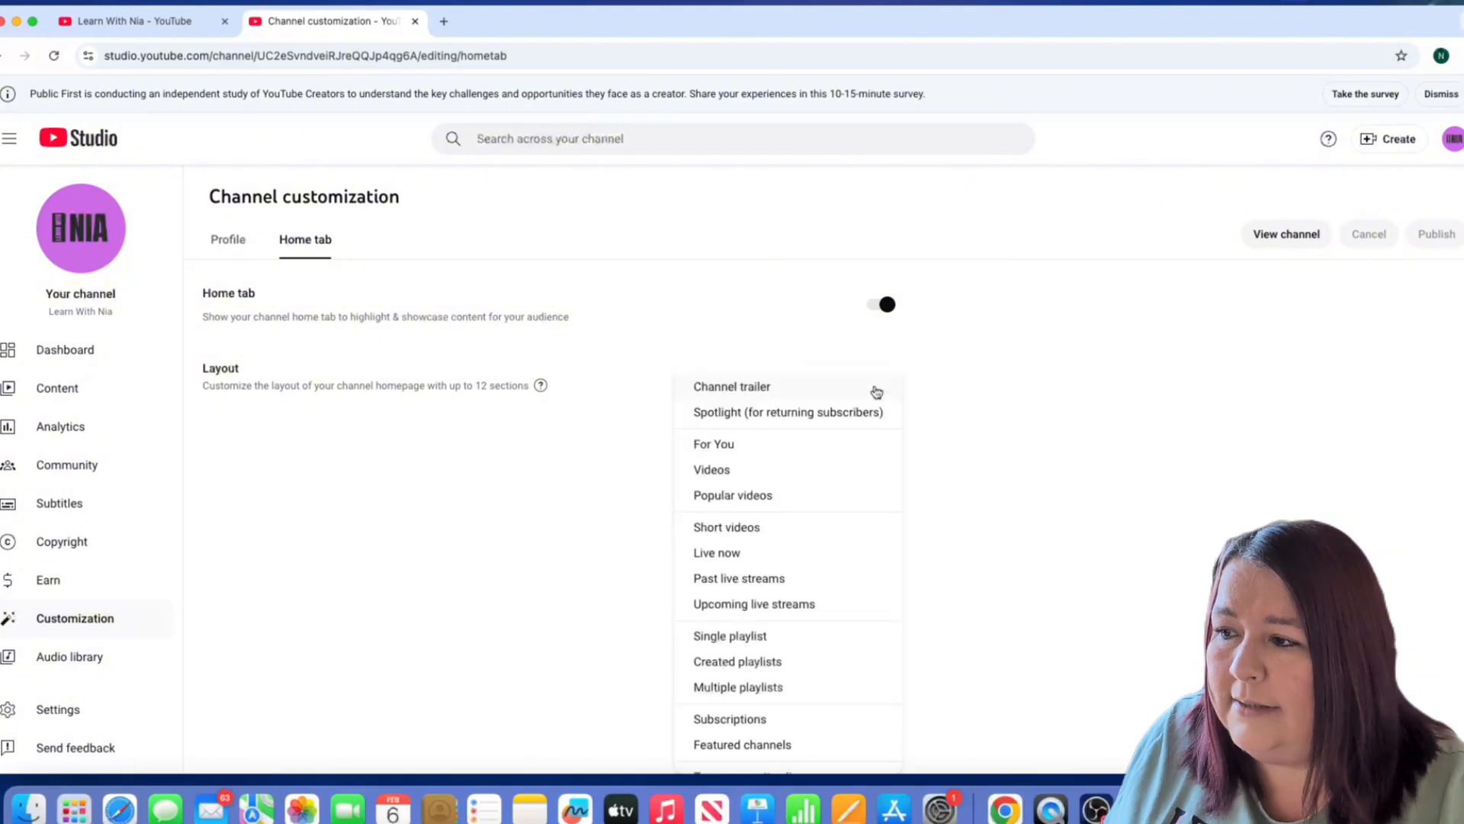
pyautogui.click(717, 477)
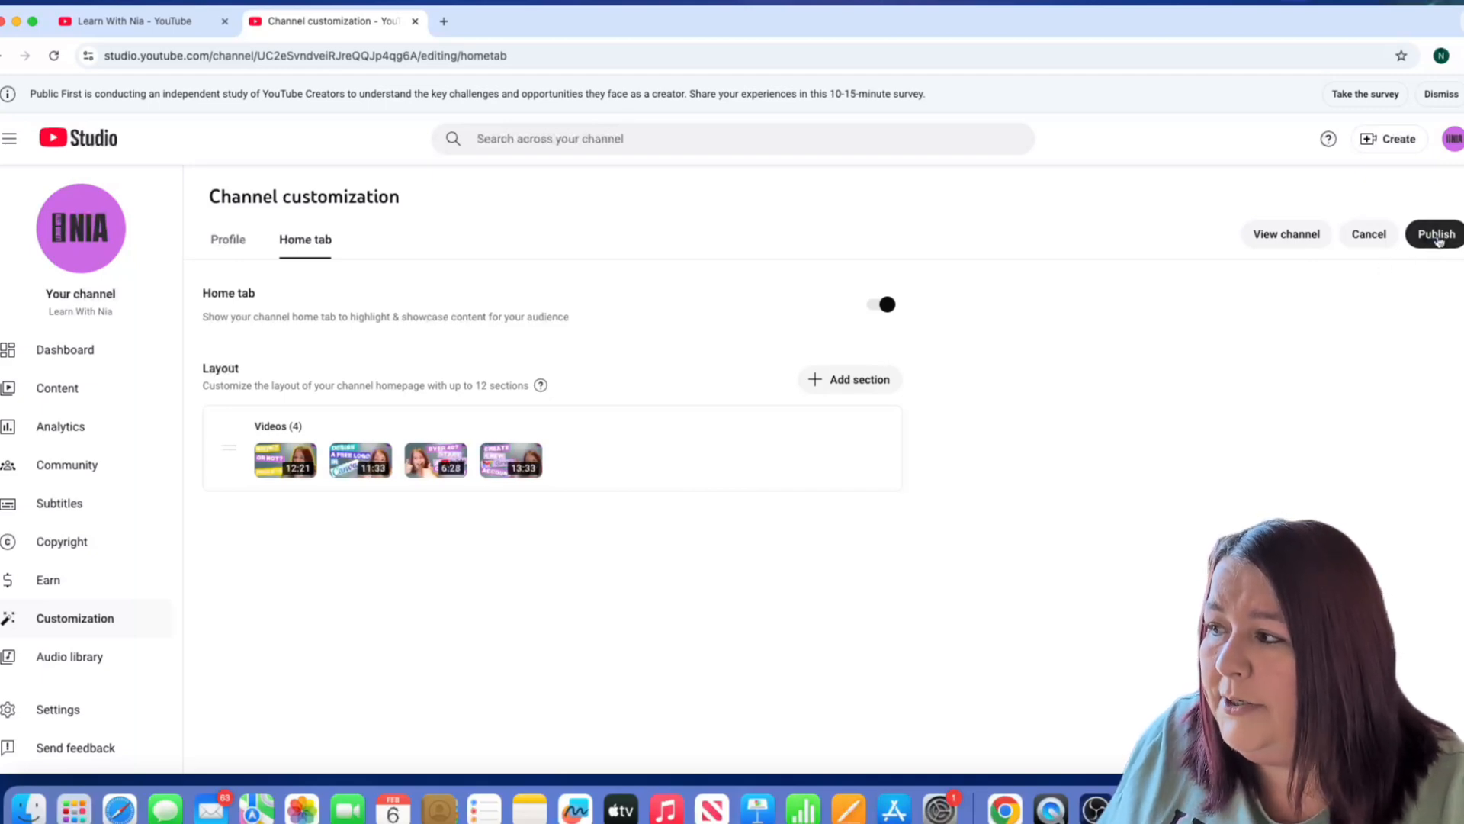
pyautogui.click(1439, 239)
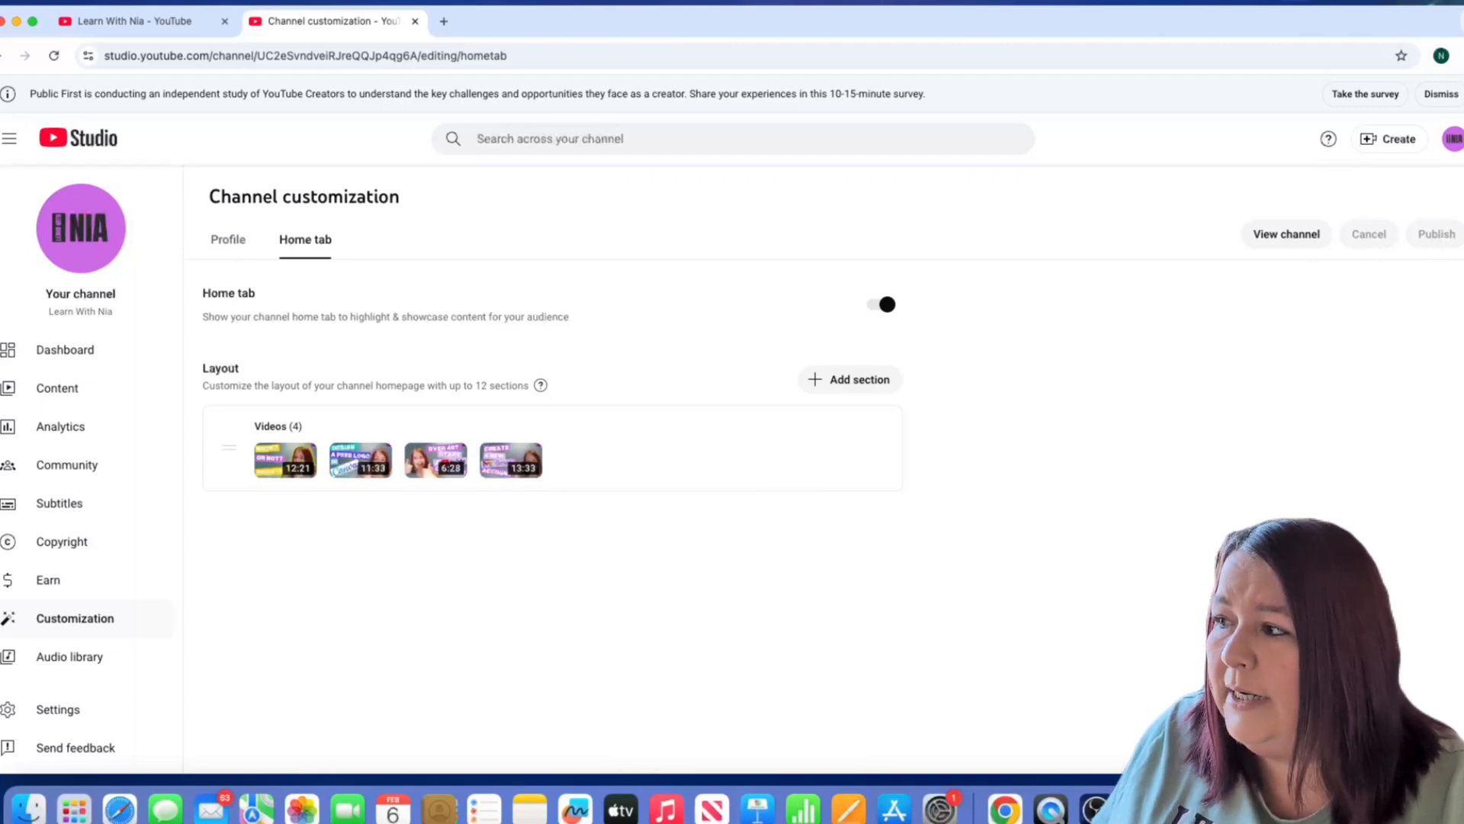
# View the public channel page to check the Videos section on Home and the created playlists.
pyautogui.click(1454, 141)
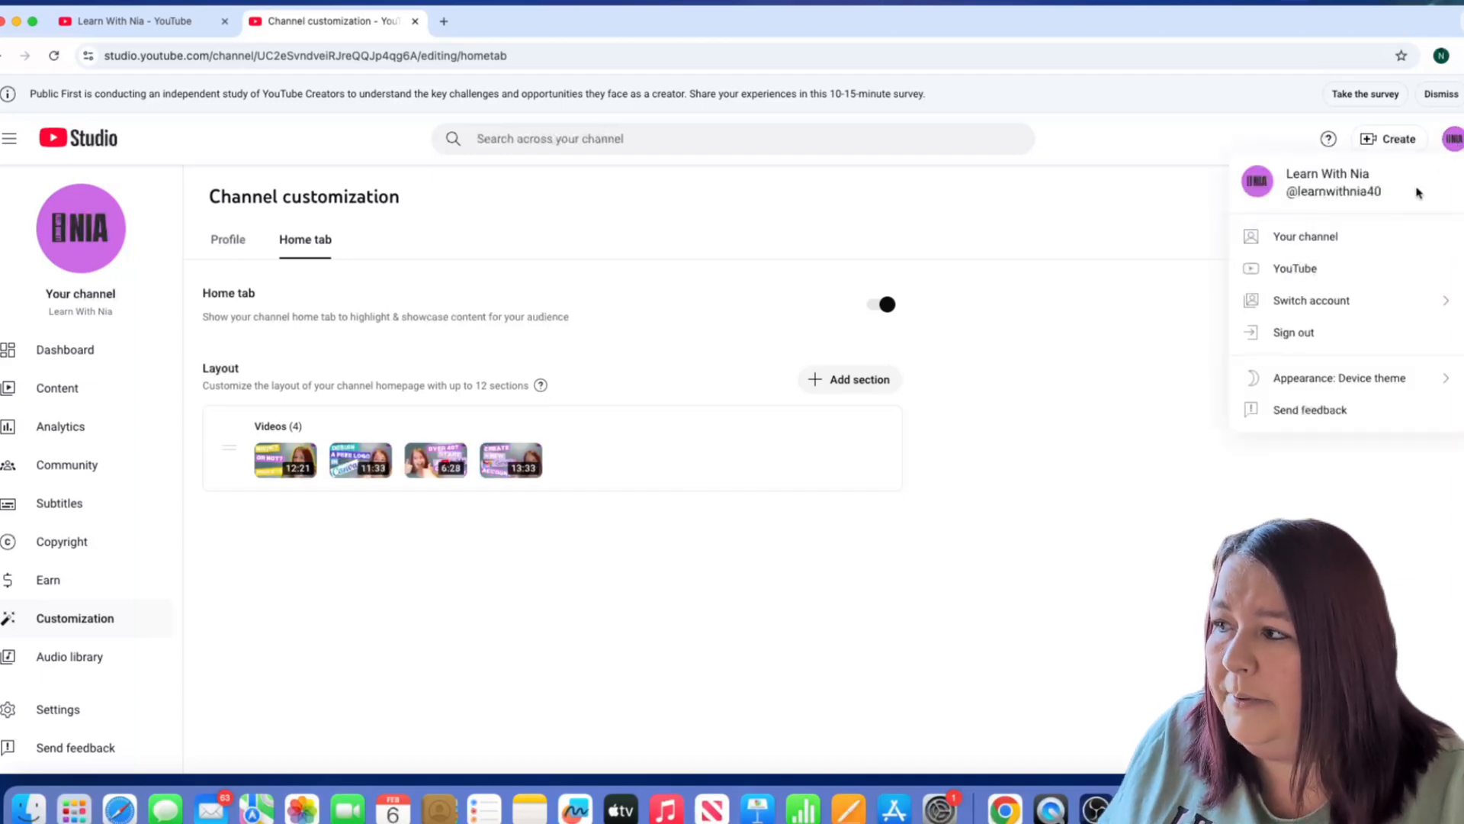
pyautogui.click(1313, 246)
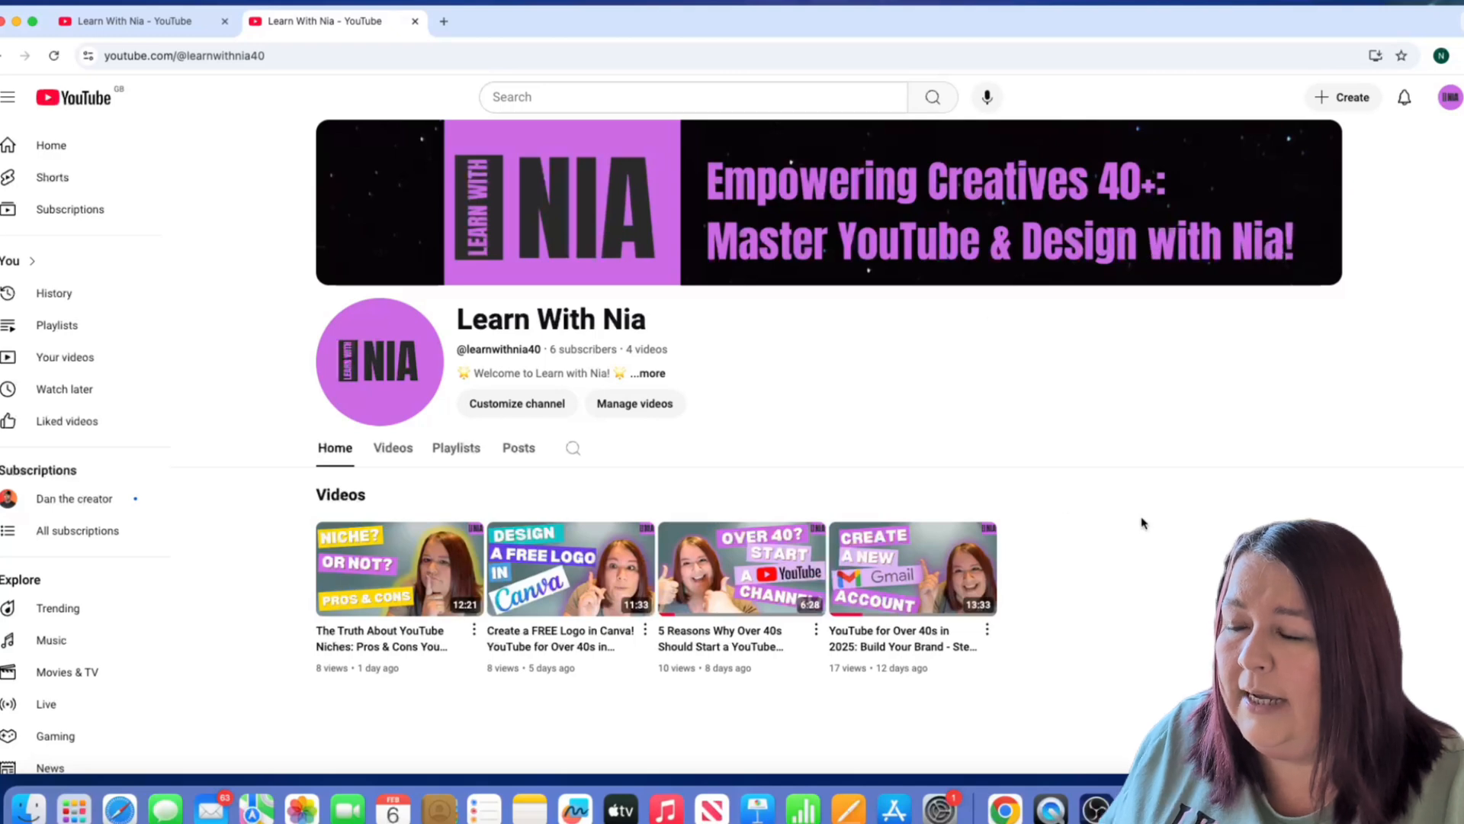
pyautogui.scroll(-2, 1132, 520)
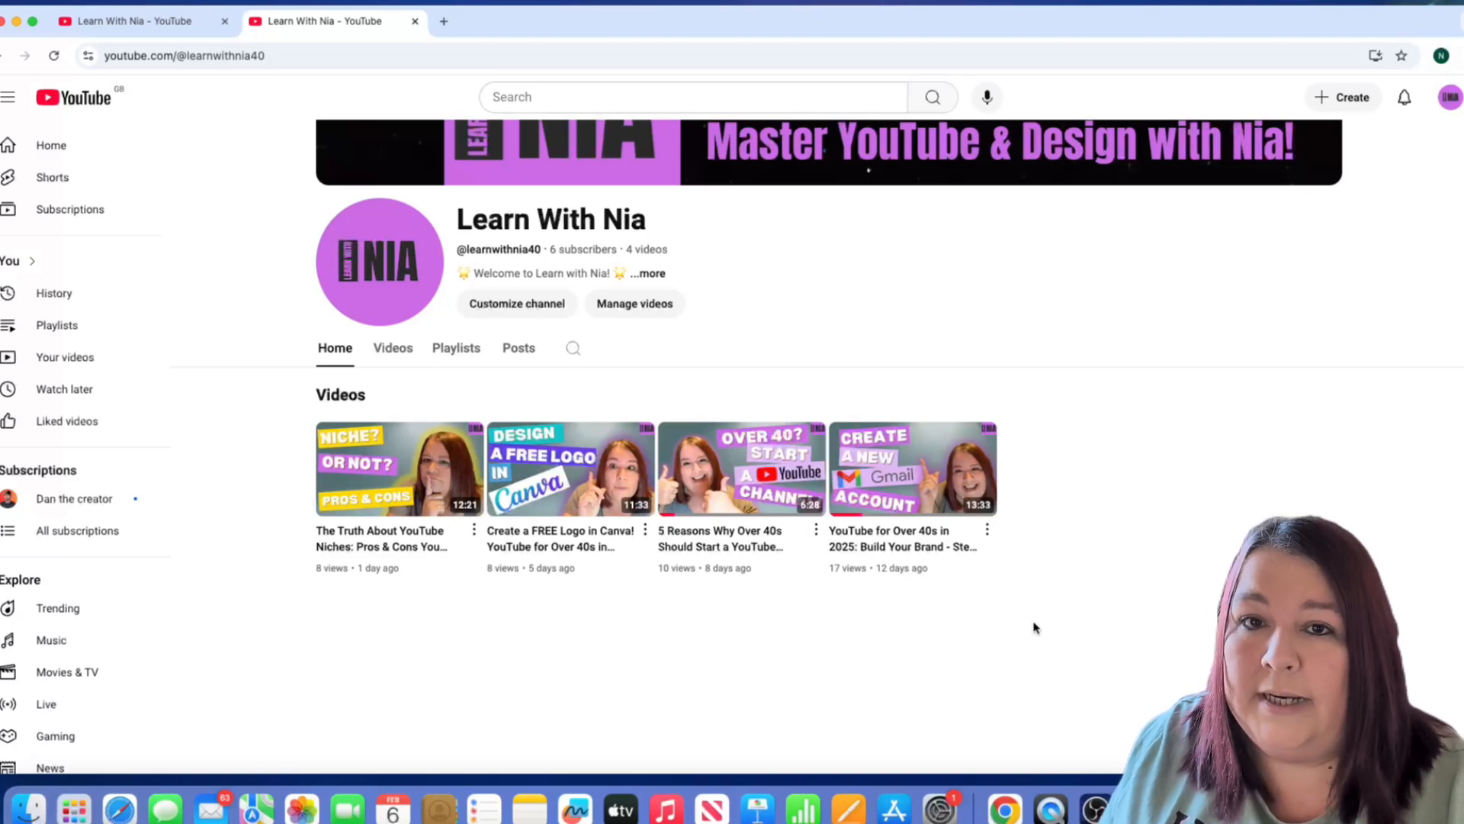
pyautogui.click(456, 352)
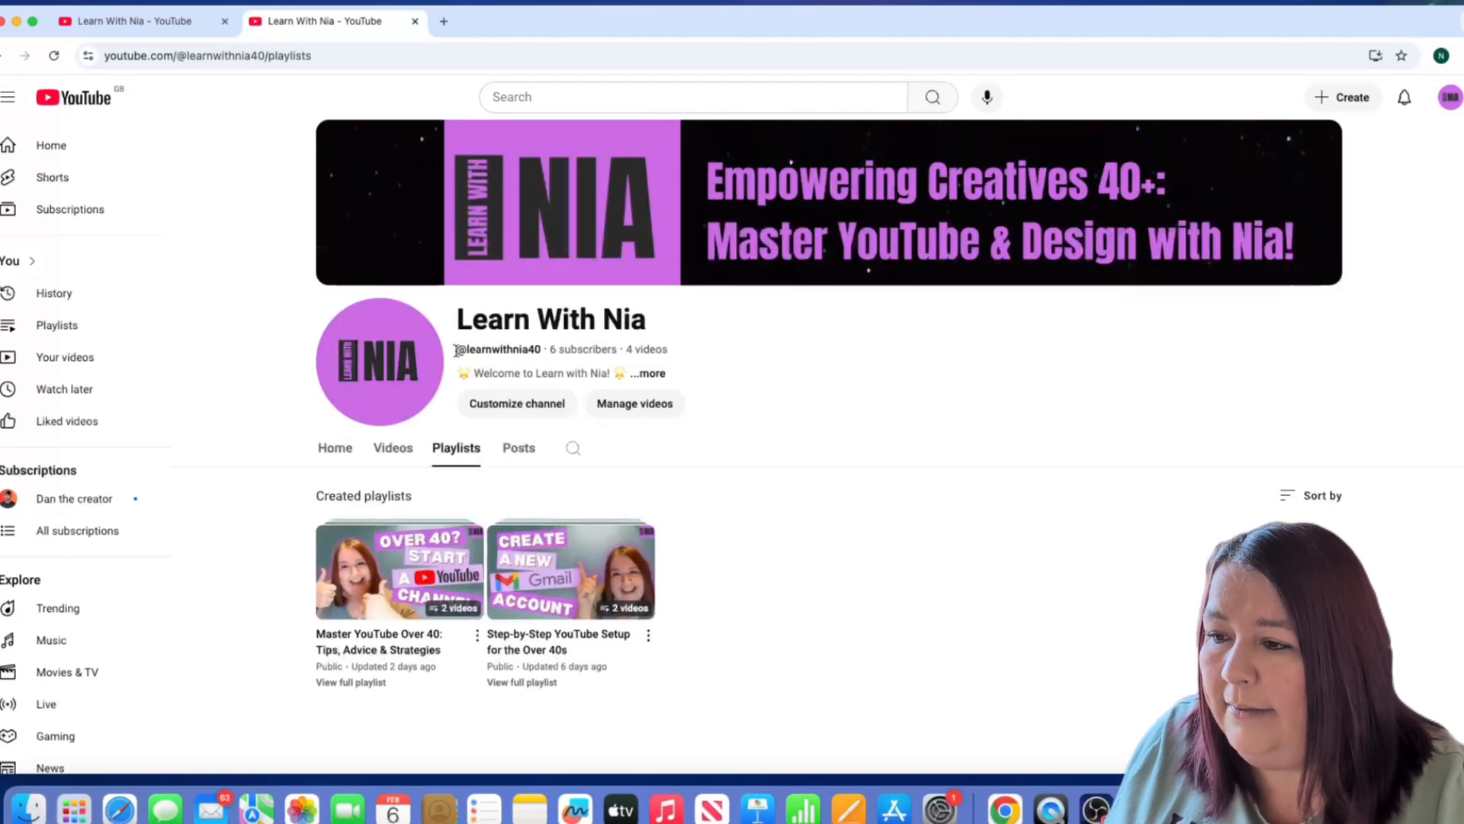
pyautogui.scroll(-3, 622, 462)
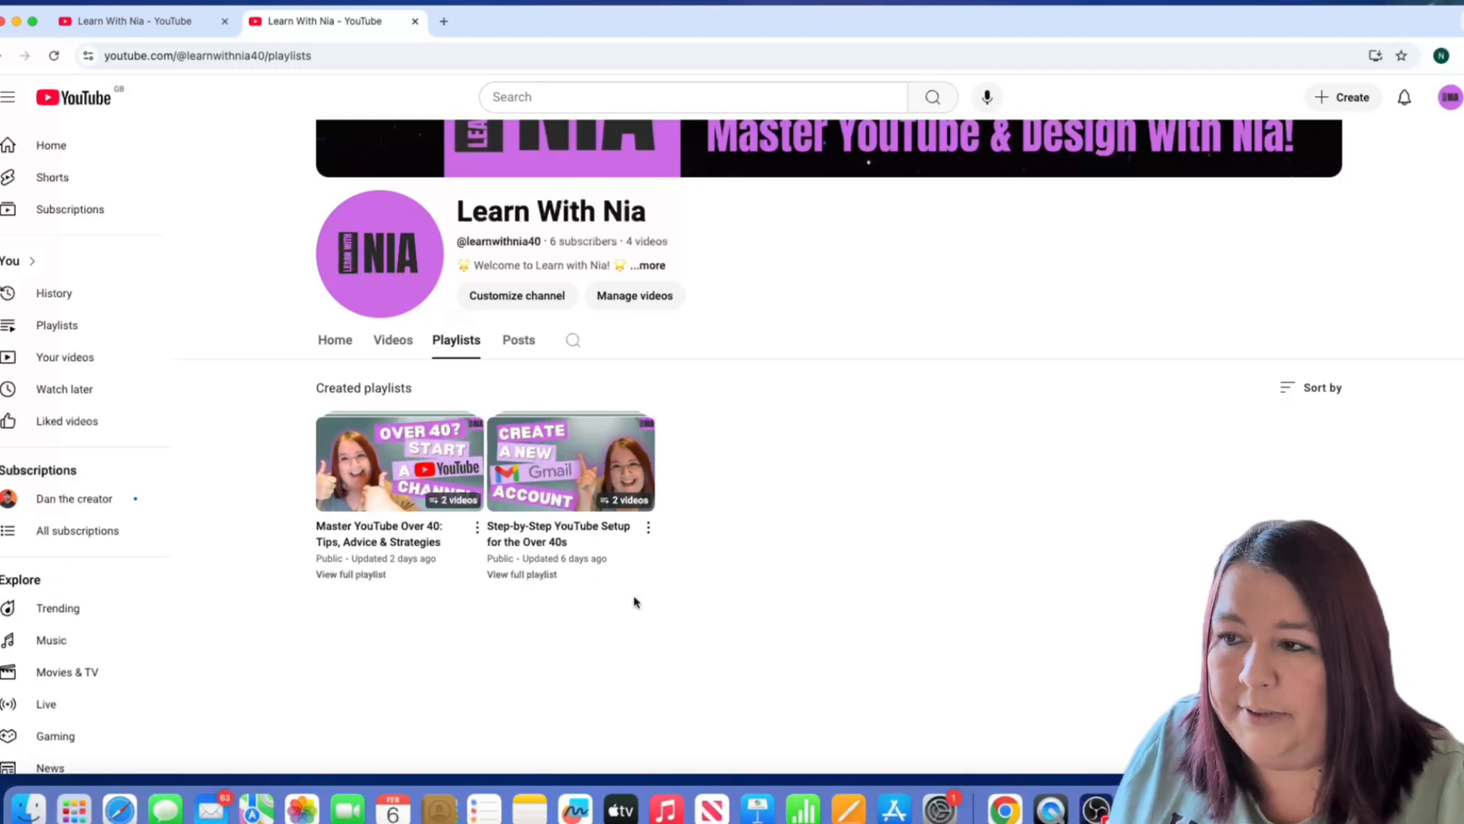
pyautogui.click(337, 343)
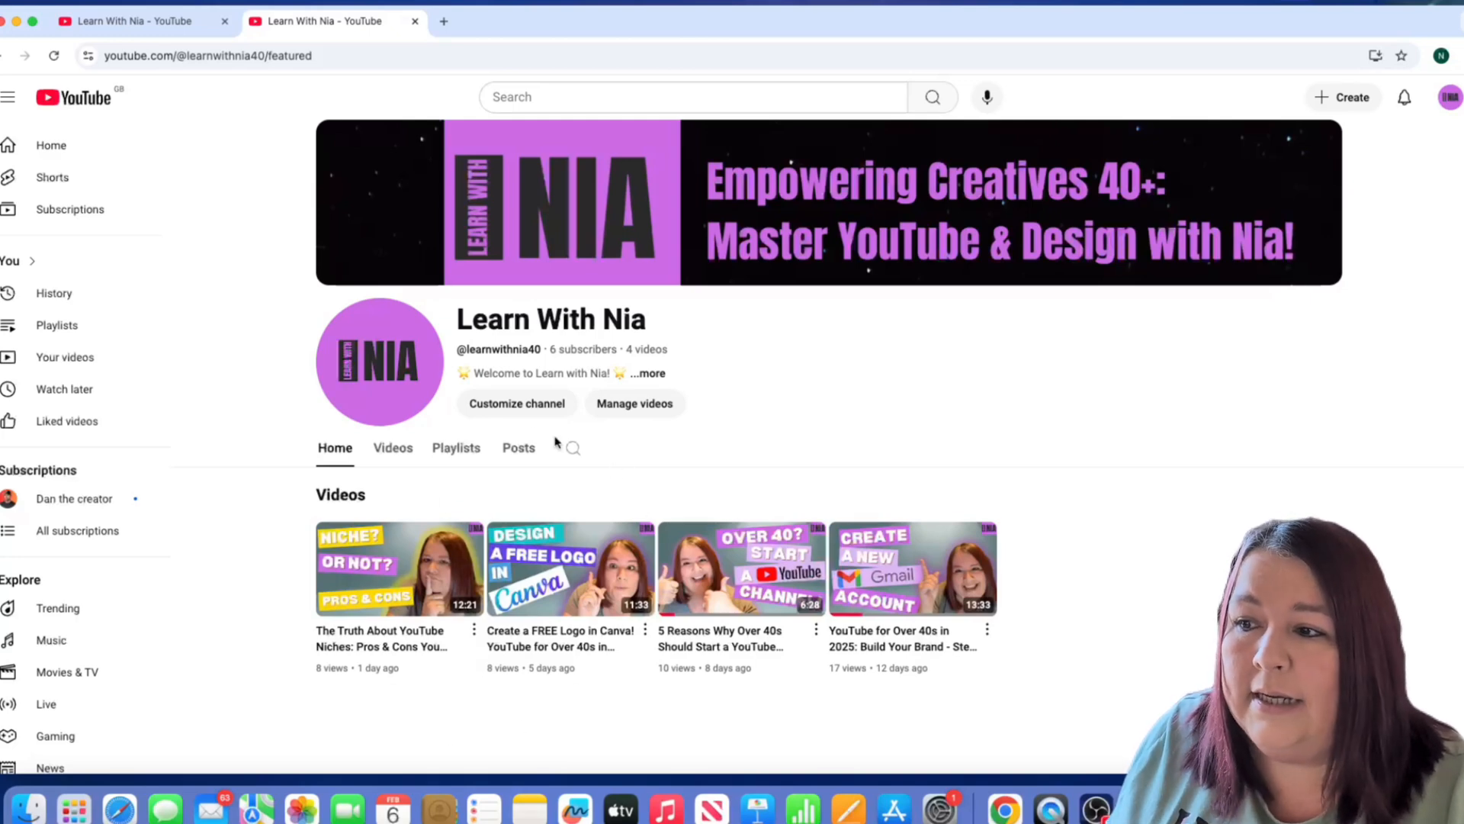
# Return from the channel page to channel customization and open the Home tab layout settings.
pyautogui.click(509, 404)
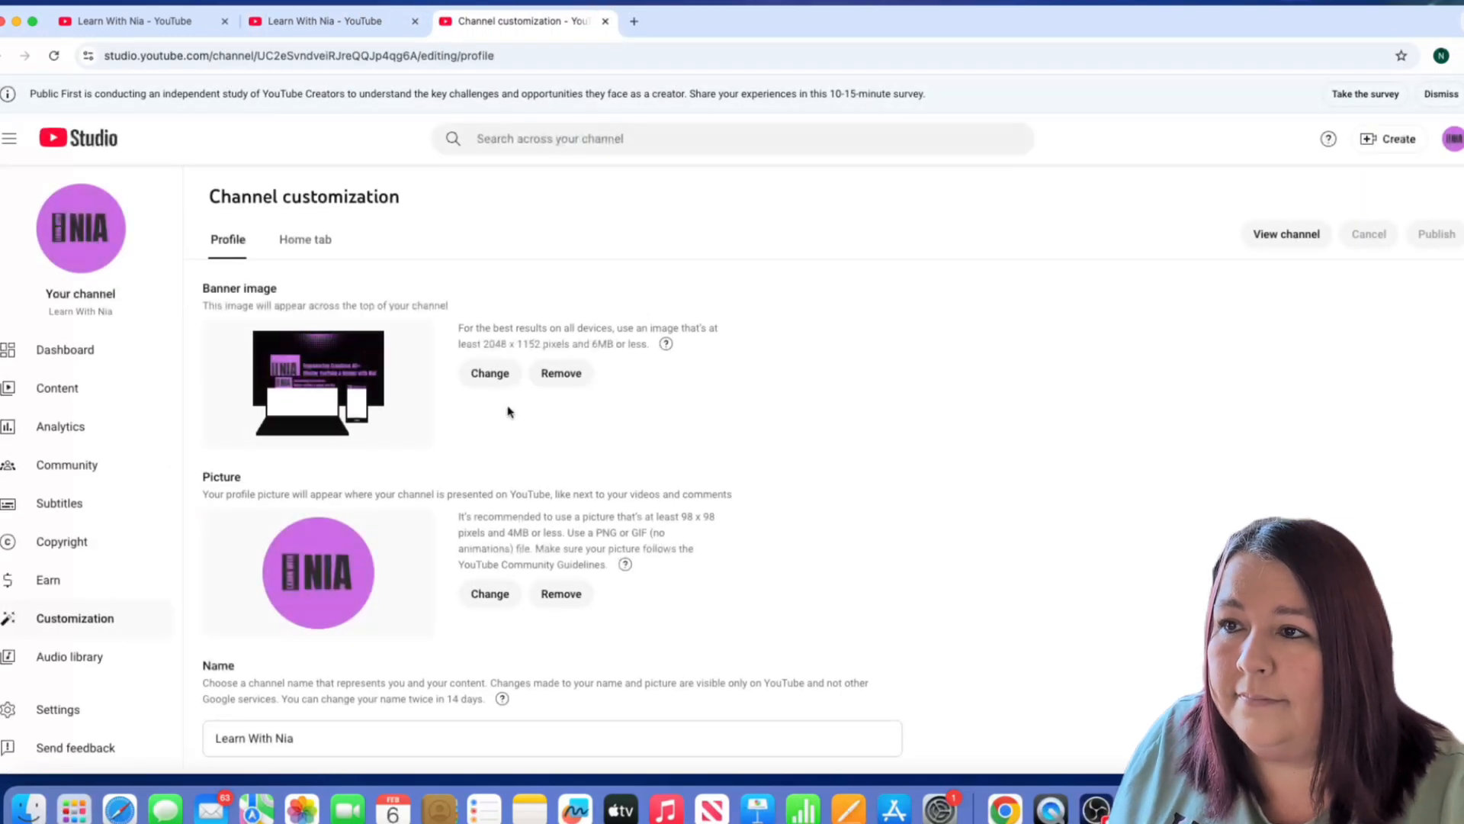
pyautogui.scroll(-2, 700, 498)
pyautogui.scroll(2, 700, 498)
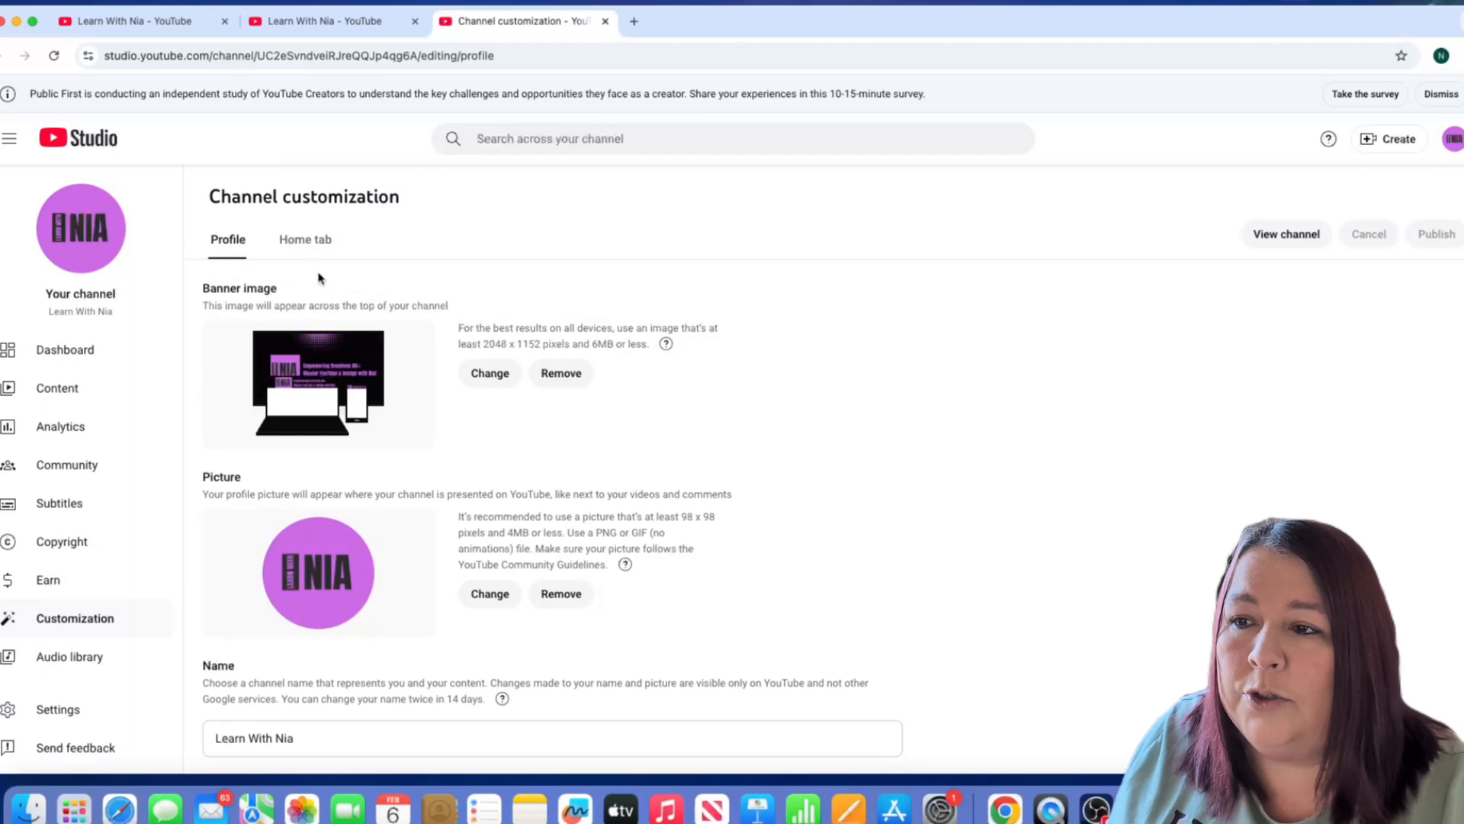
pyautogui.click(298, 246)
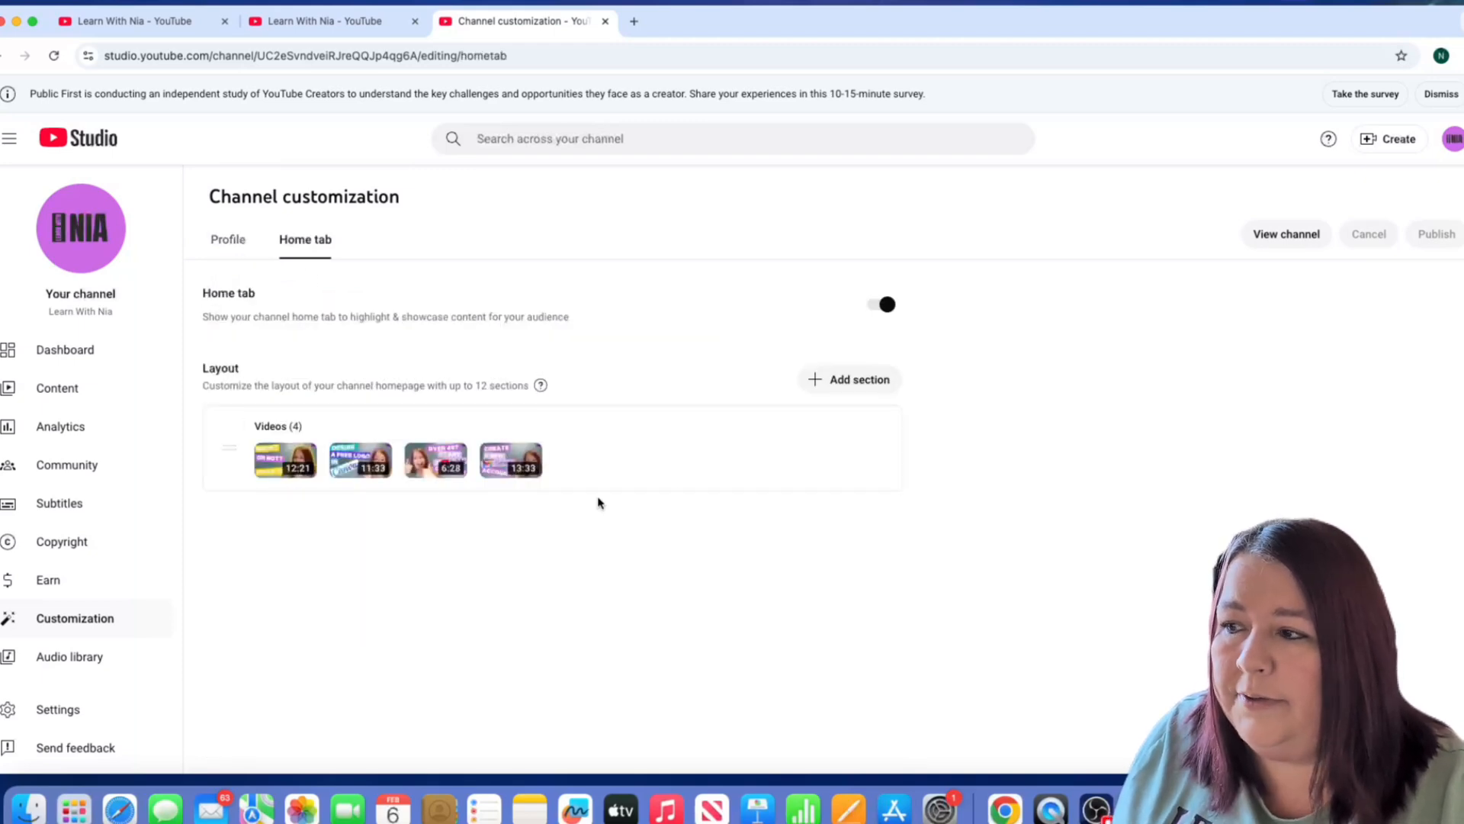
# Add a Multiple playlists section titled "Playlists" containing "Master YouTube Over 40: Tips, Advice & Strategies" and "Step-by-Step YouTube Setup for the Over 40s".
pyautogui.click(832, 381)
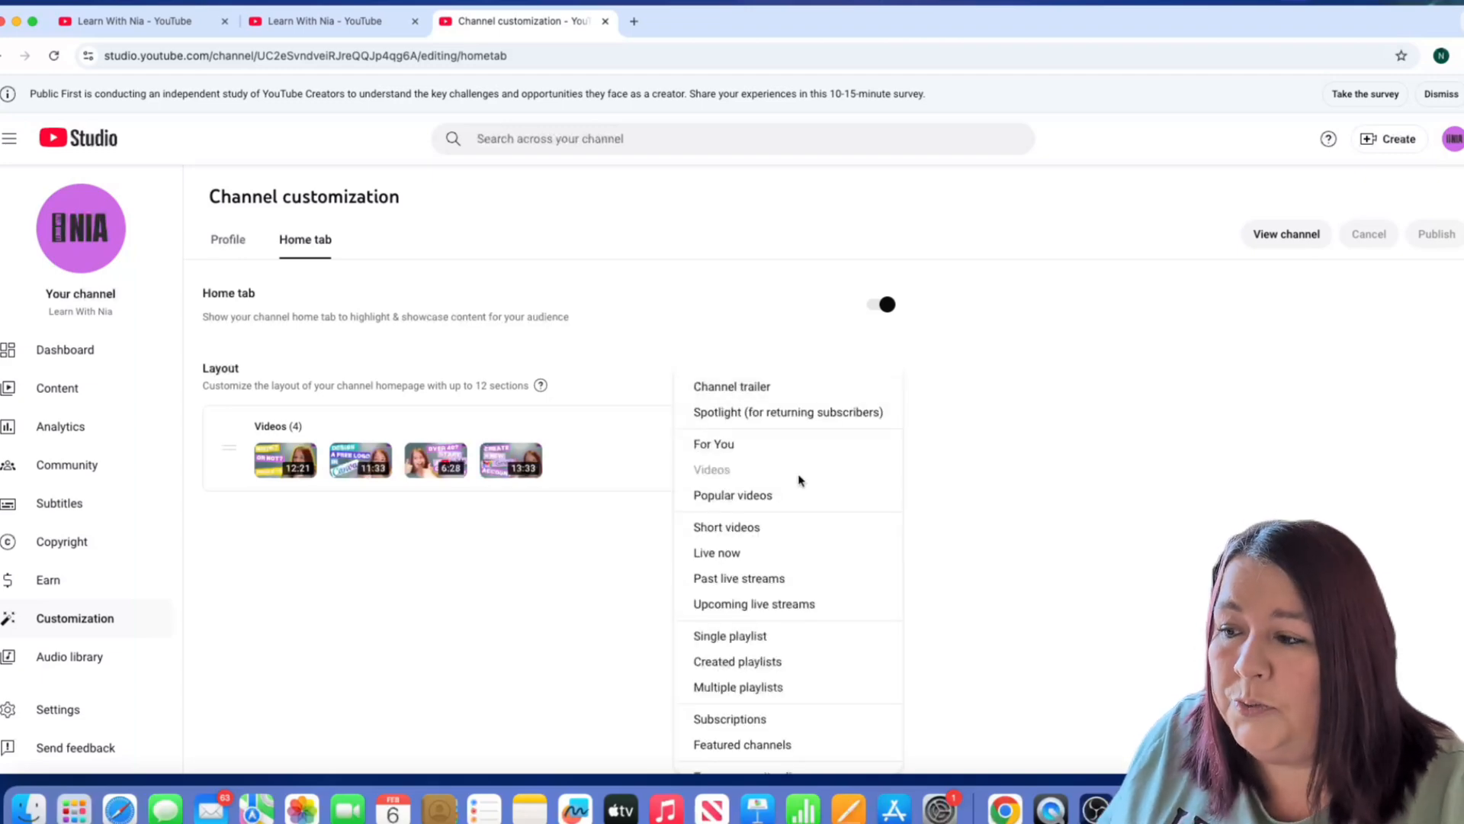
pyautogui.click(787, 696)
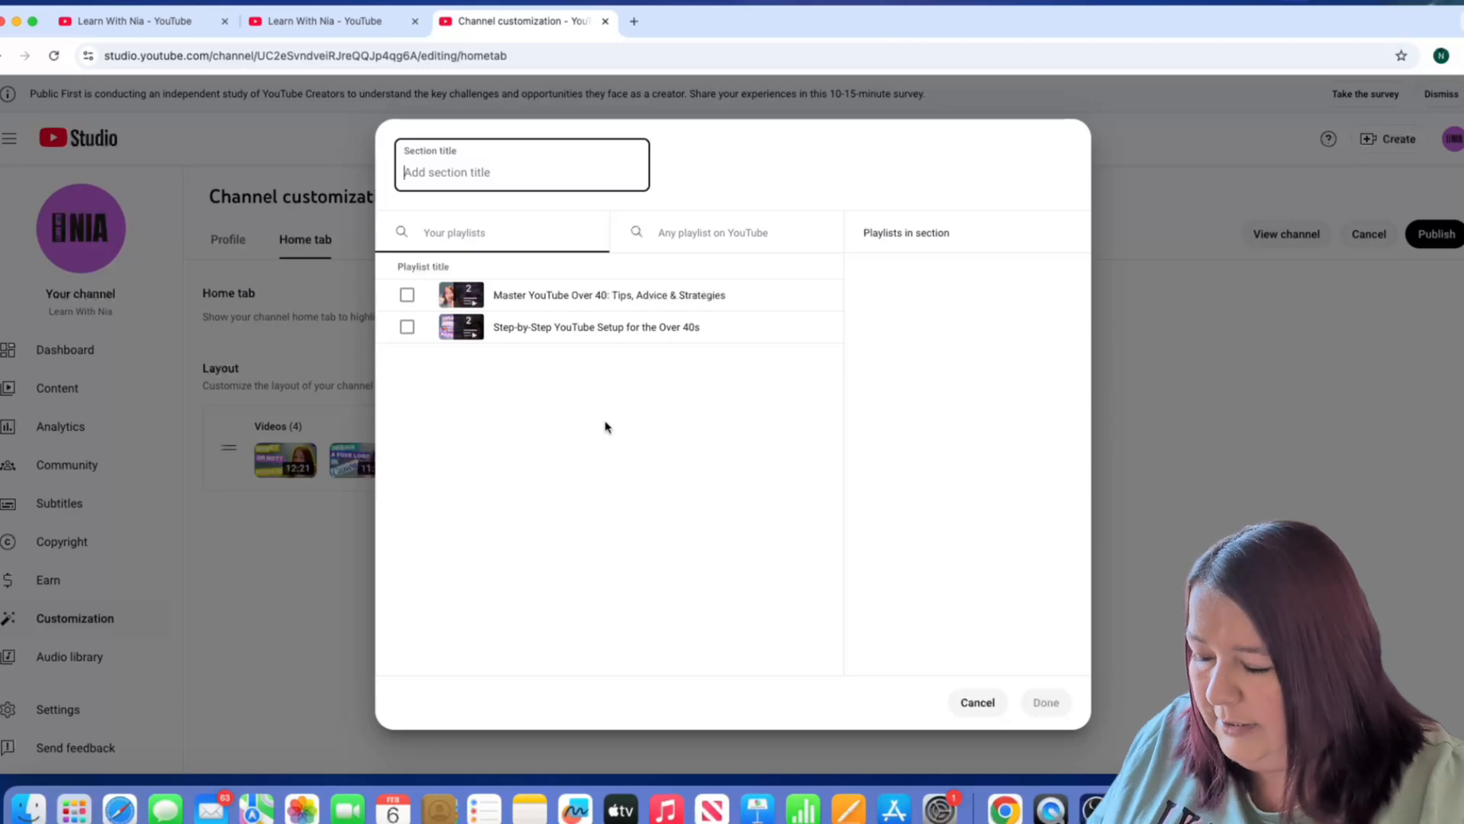
pyautogui.write('Playlists')
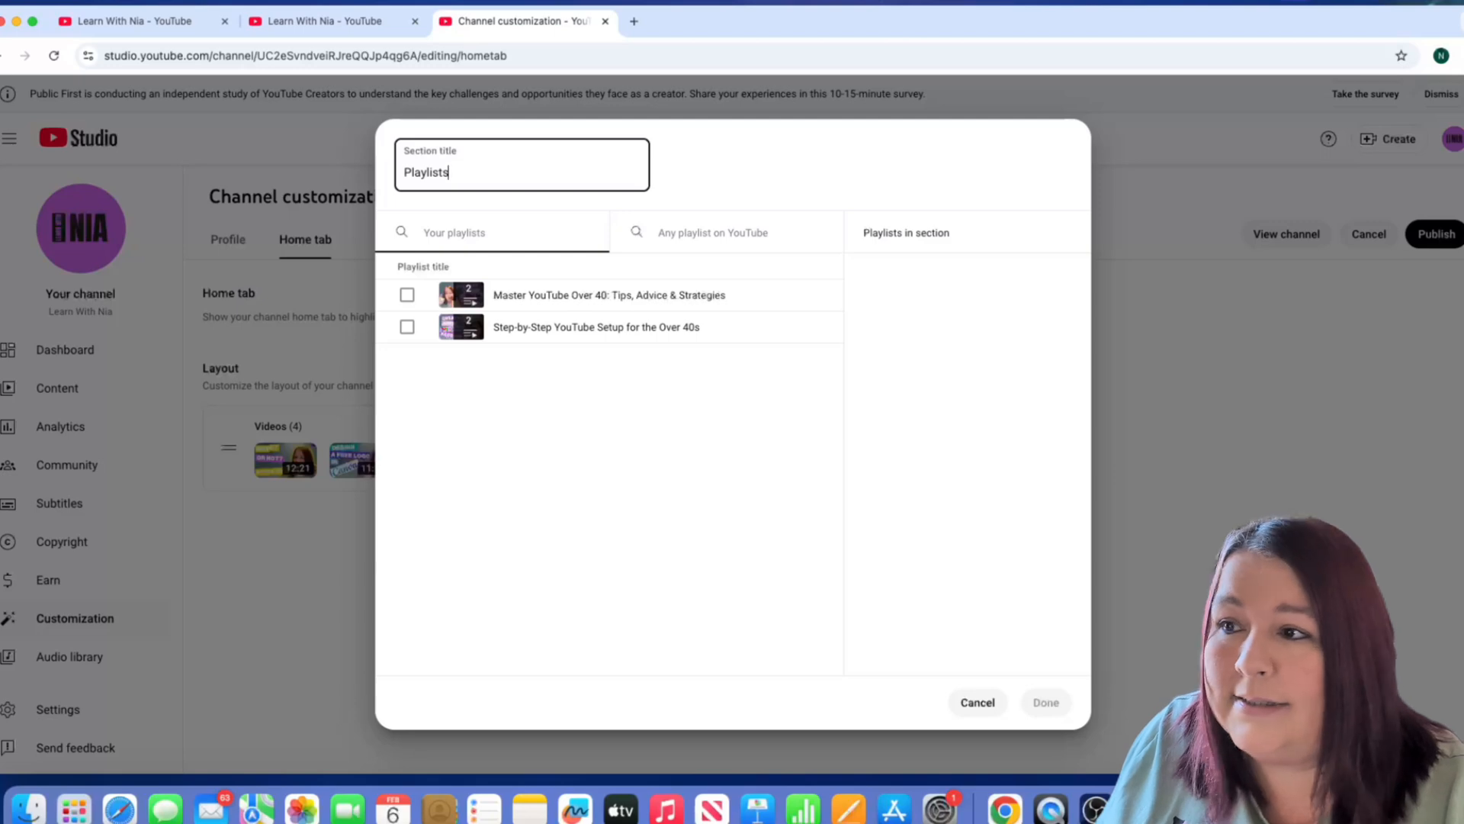
pyautogui.click(407, 296)
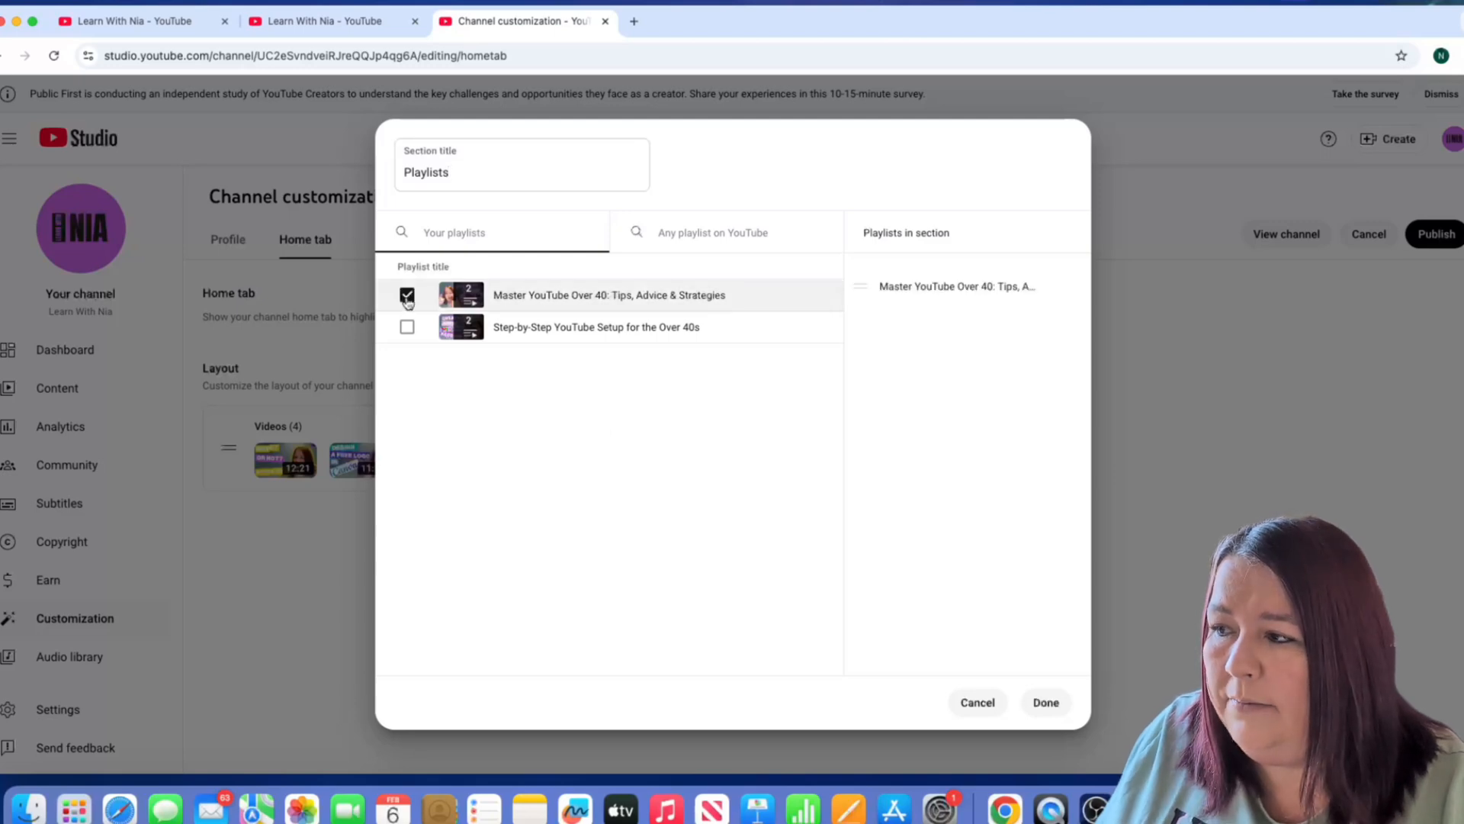
pyautogui.click(407, 328)
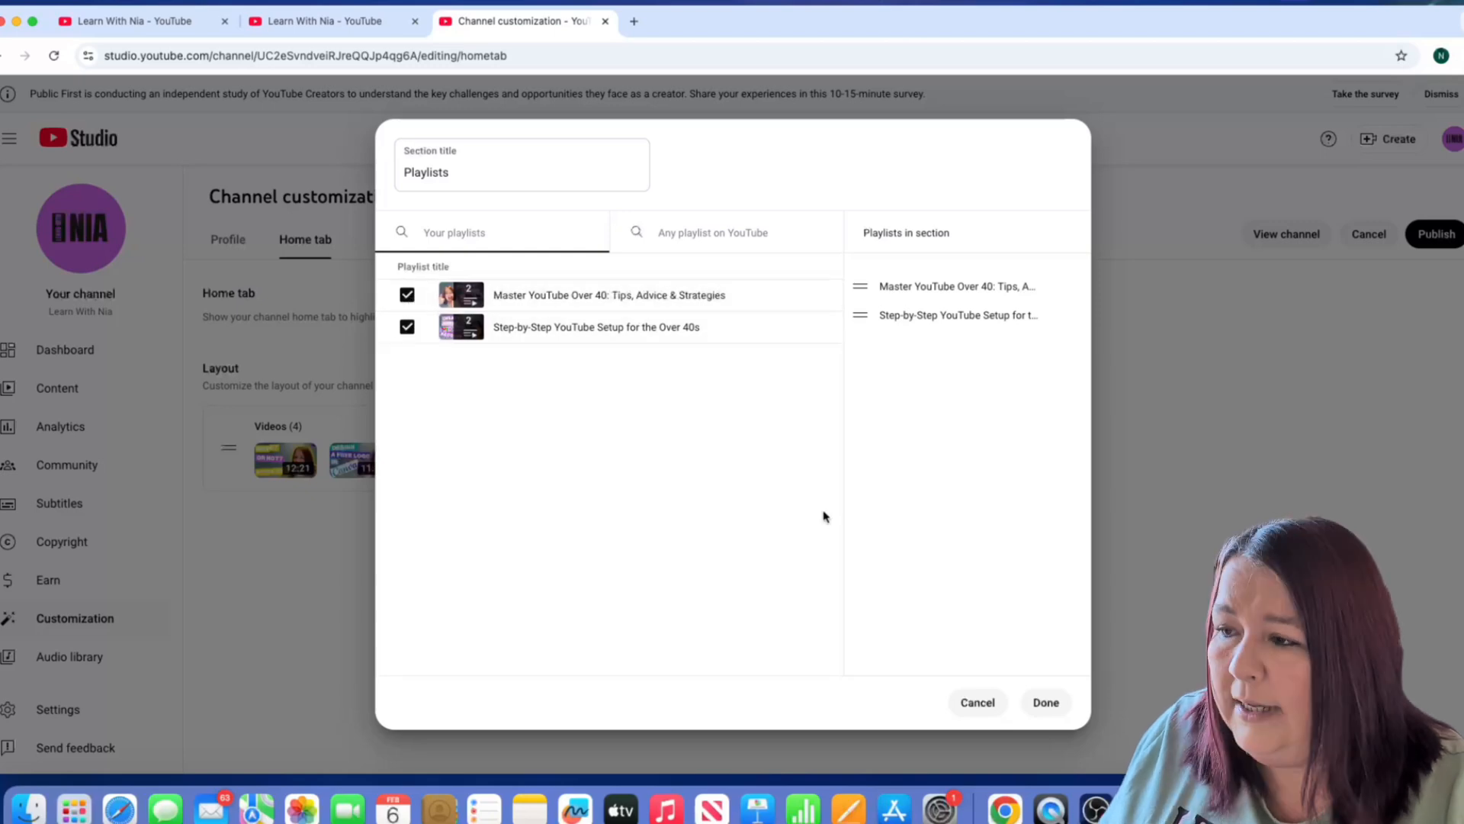
pyautogui.click(1046, 703)
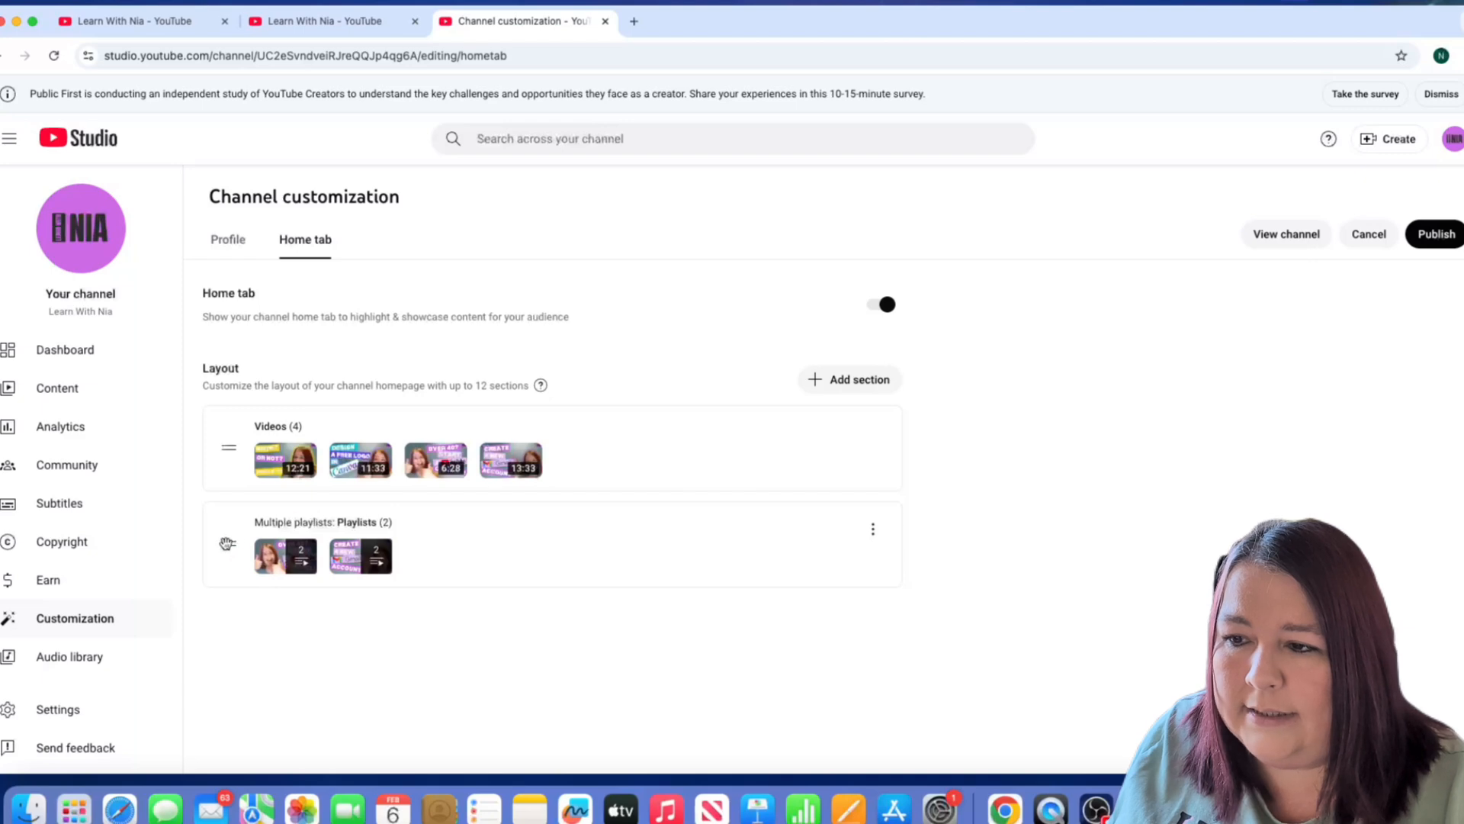
# Try the Playlists section above Videos, move Videos back to first place and publish the home page layout.
pyautogui.moveTo(228, 543); pyautogui.dragTo(222, 437)
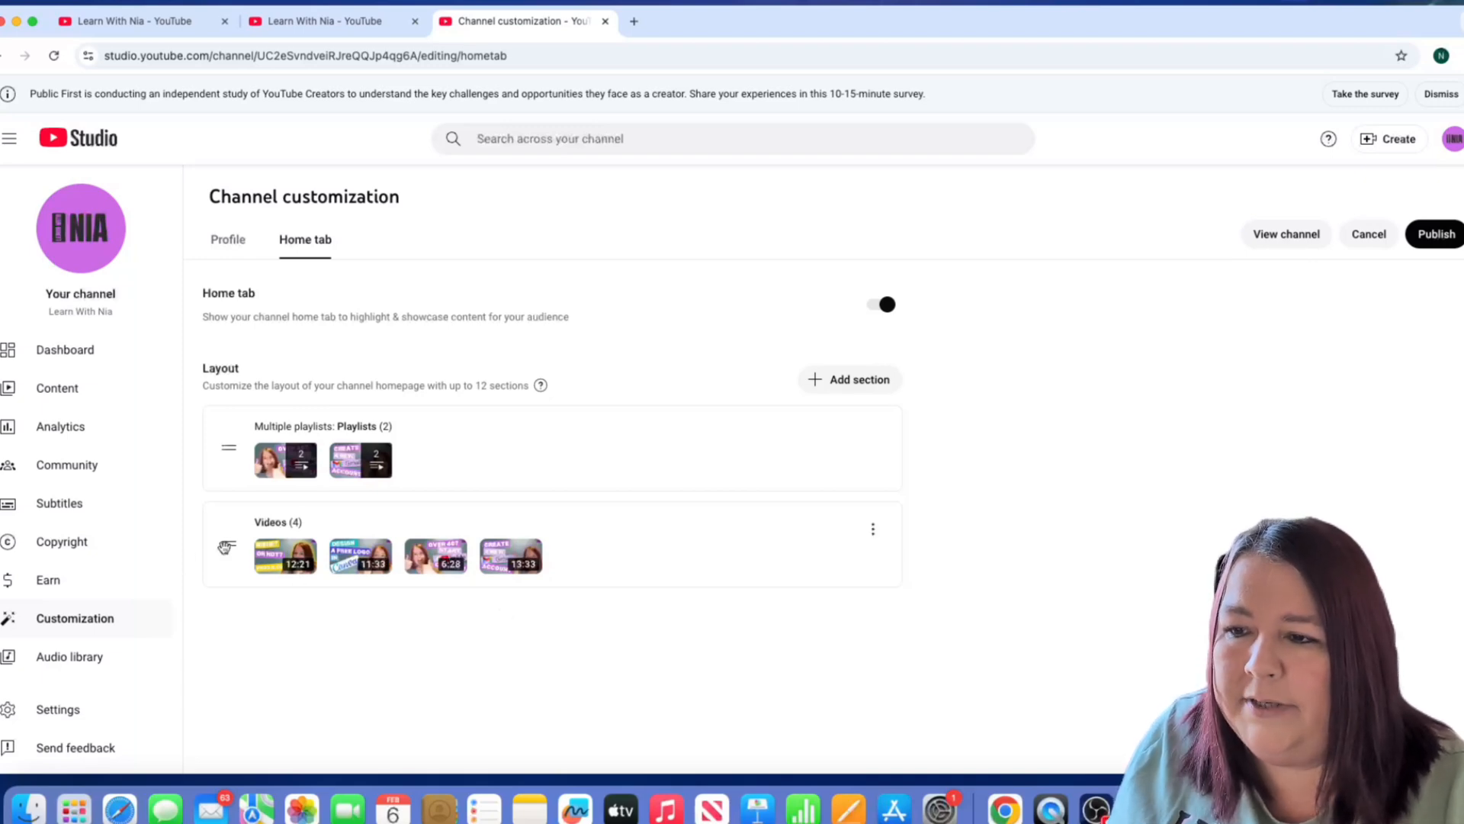
pyautogui.moveTo(225, 547); pyautogui.dragTo(221, 446)
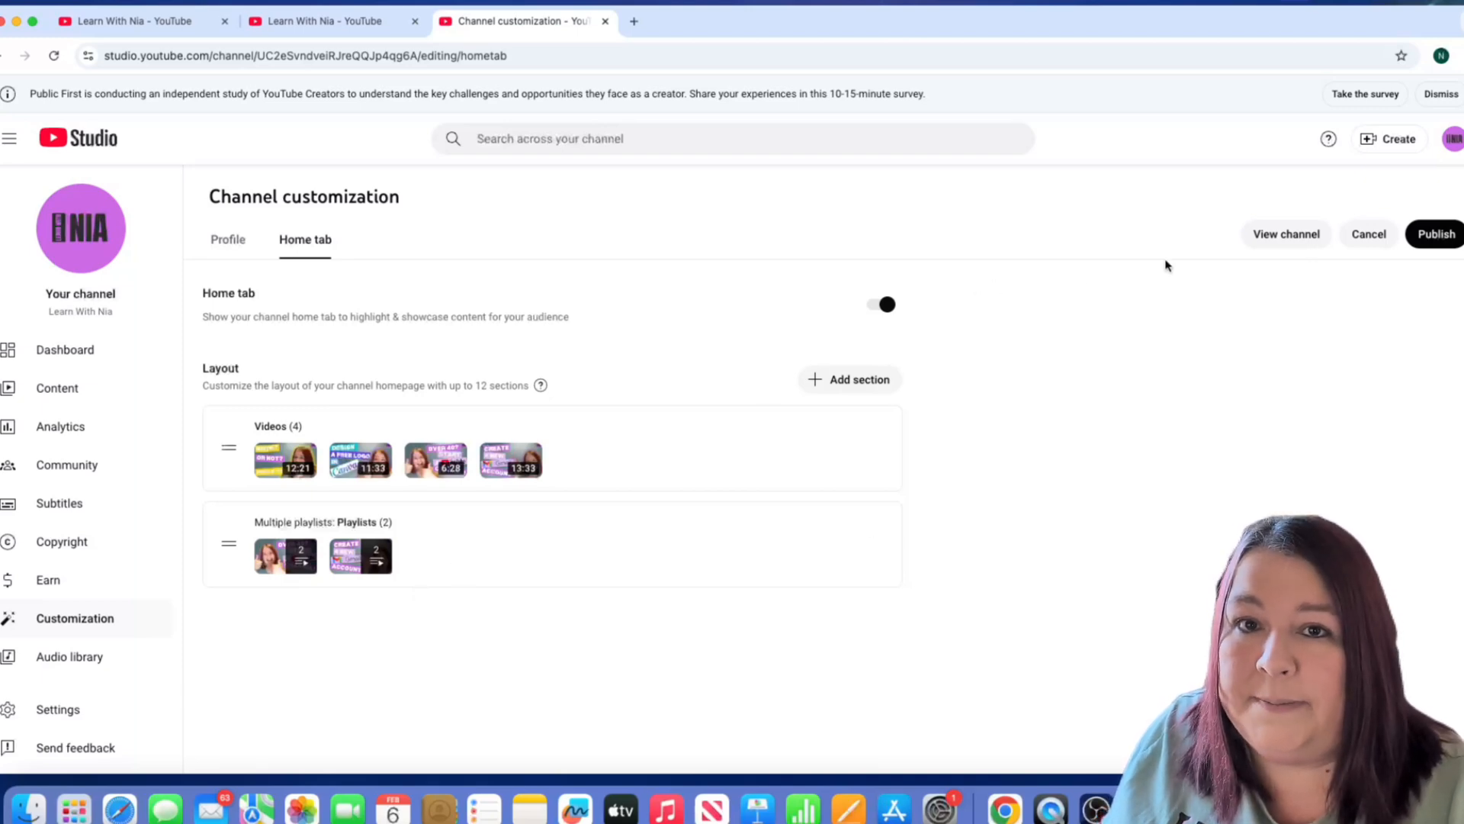
pyautogui.click(1433, 242)
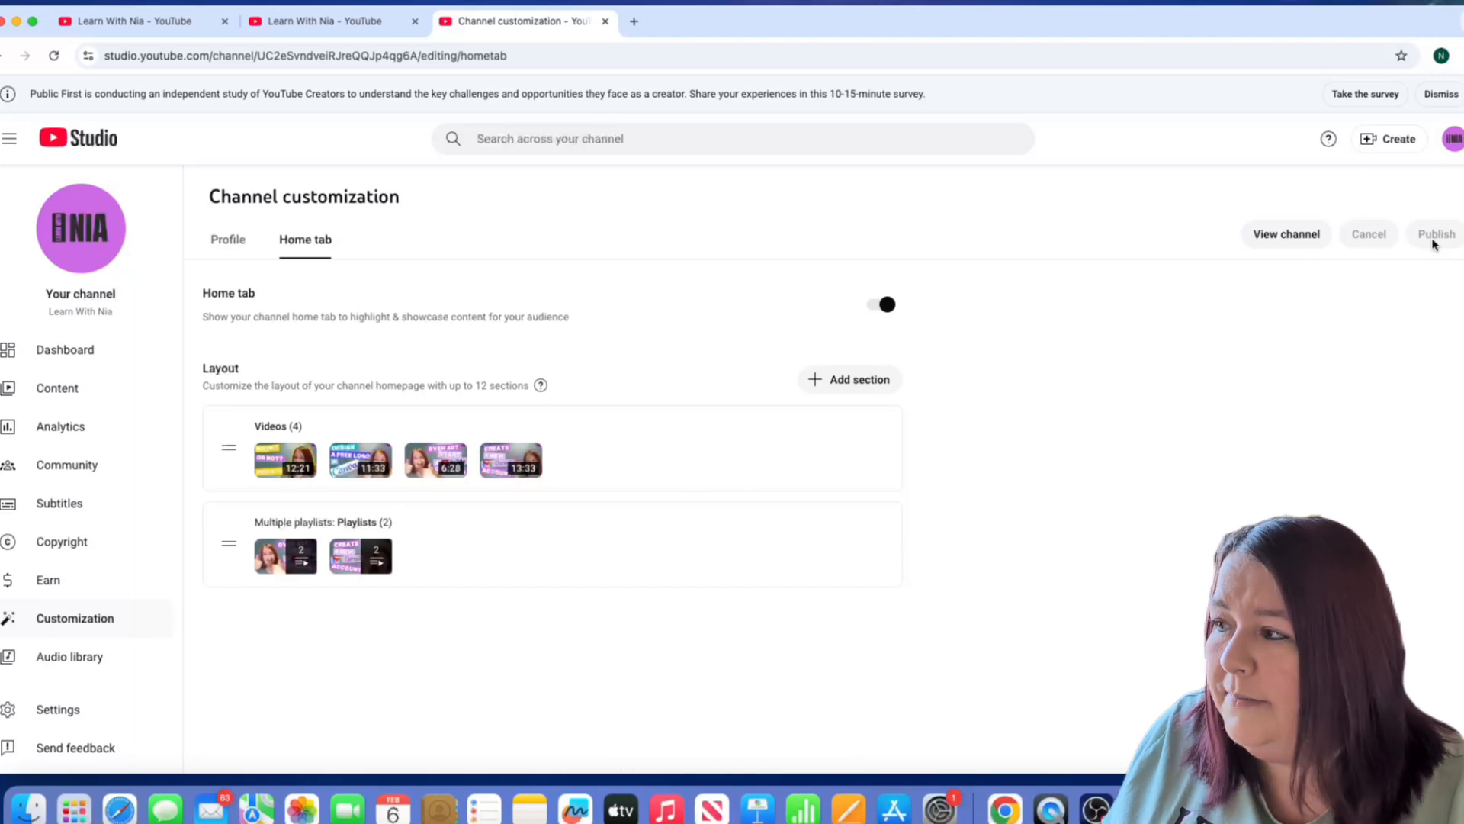
# View the public channel page to check the Videos and Playlists sections on Home.
pyautogui.click(1453, 141)
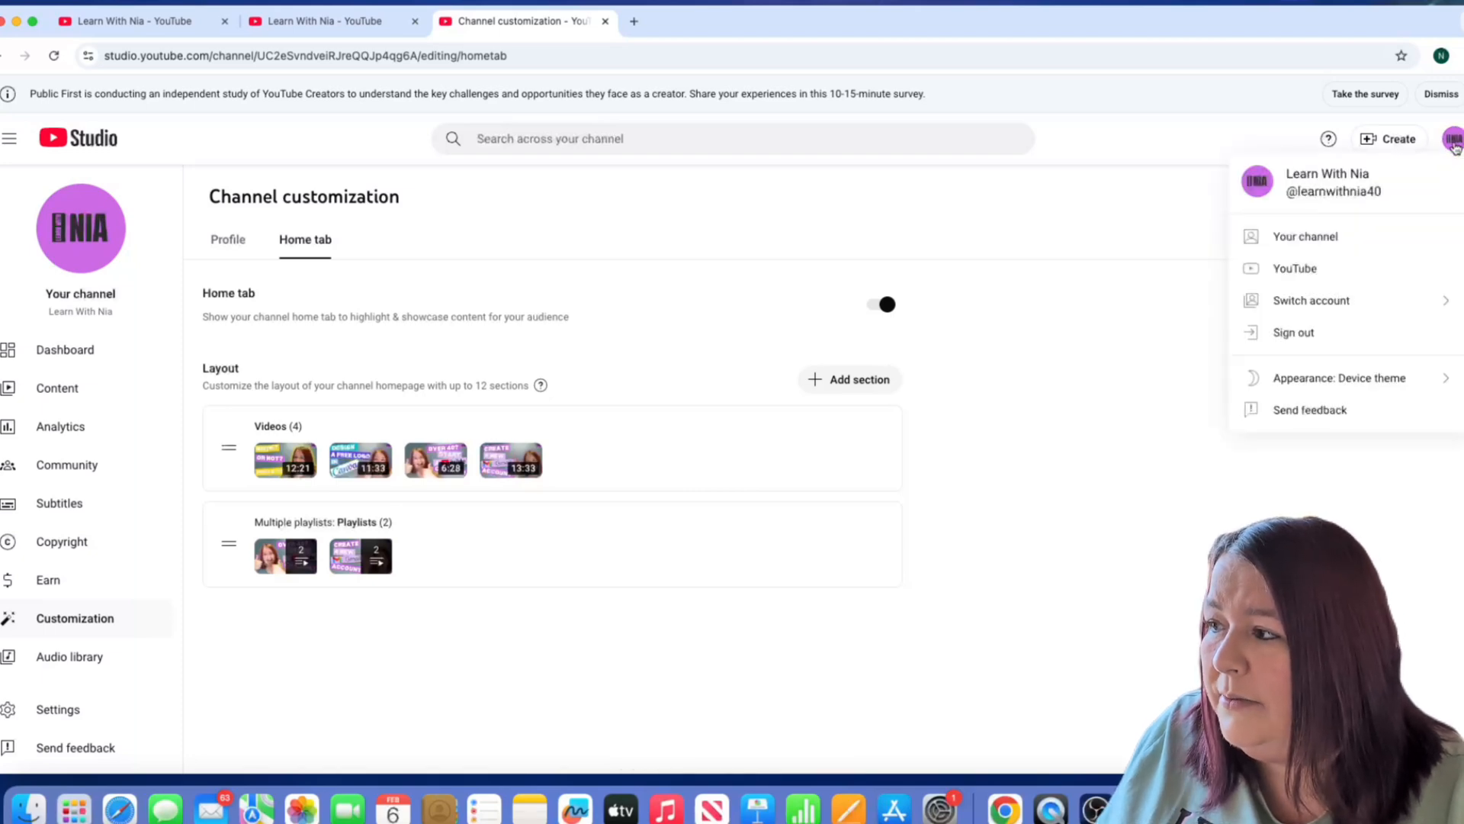
pyautogui.click(1312, 239)
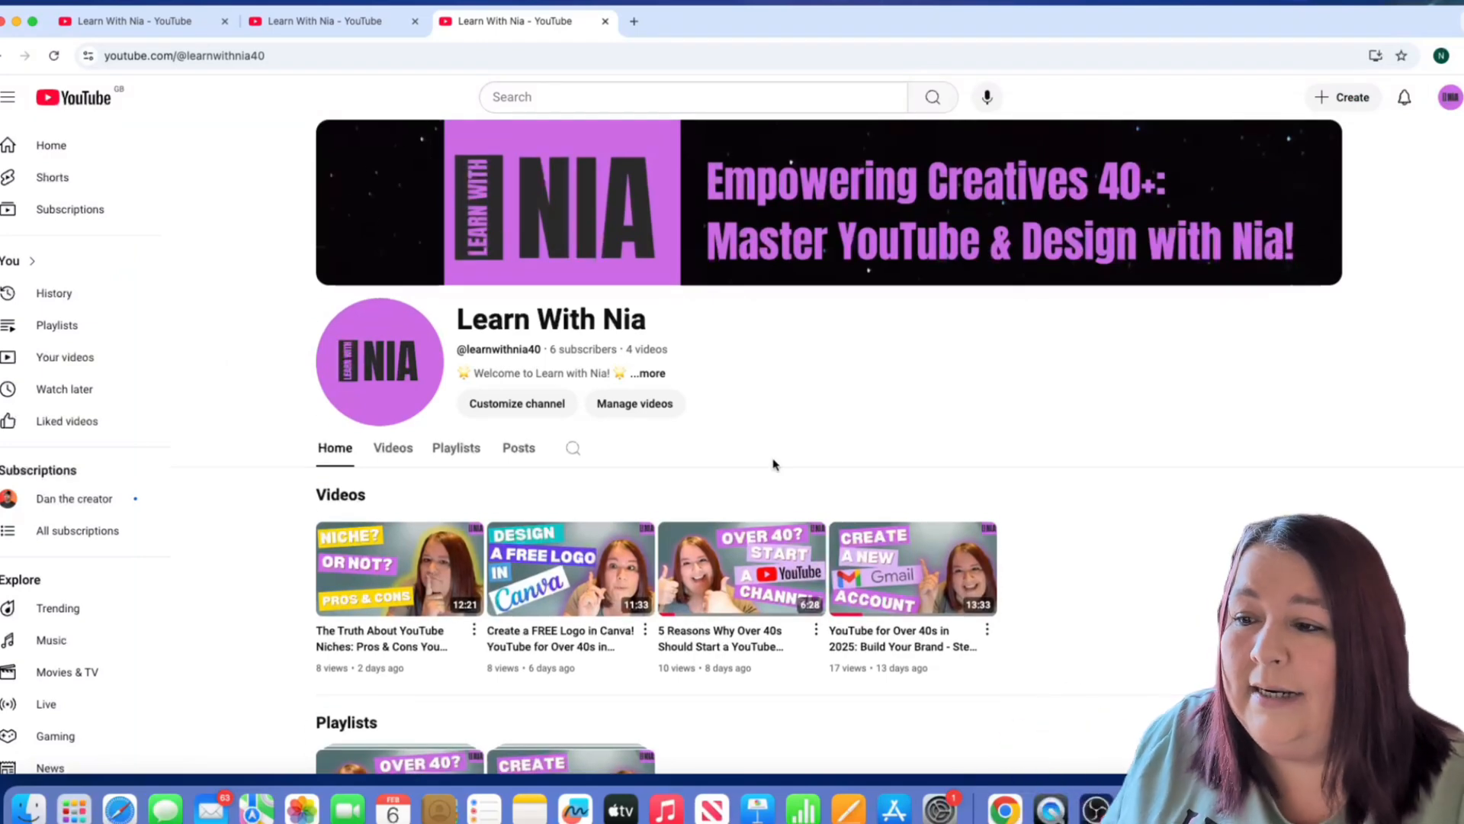
pyautogui.scroll(-3, 773, 465)
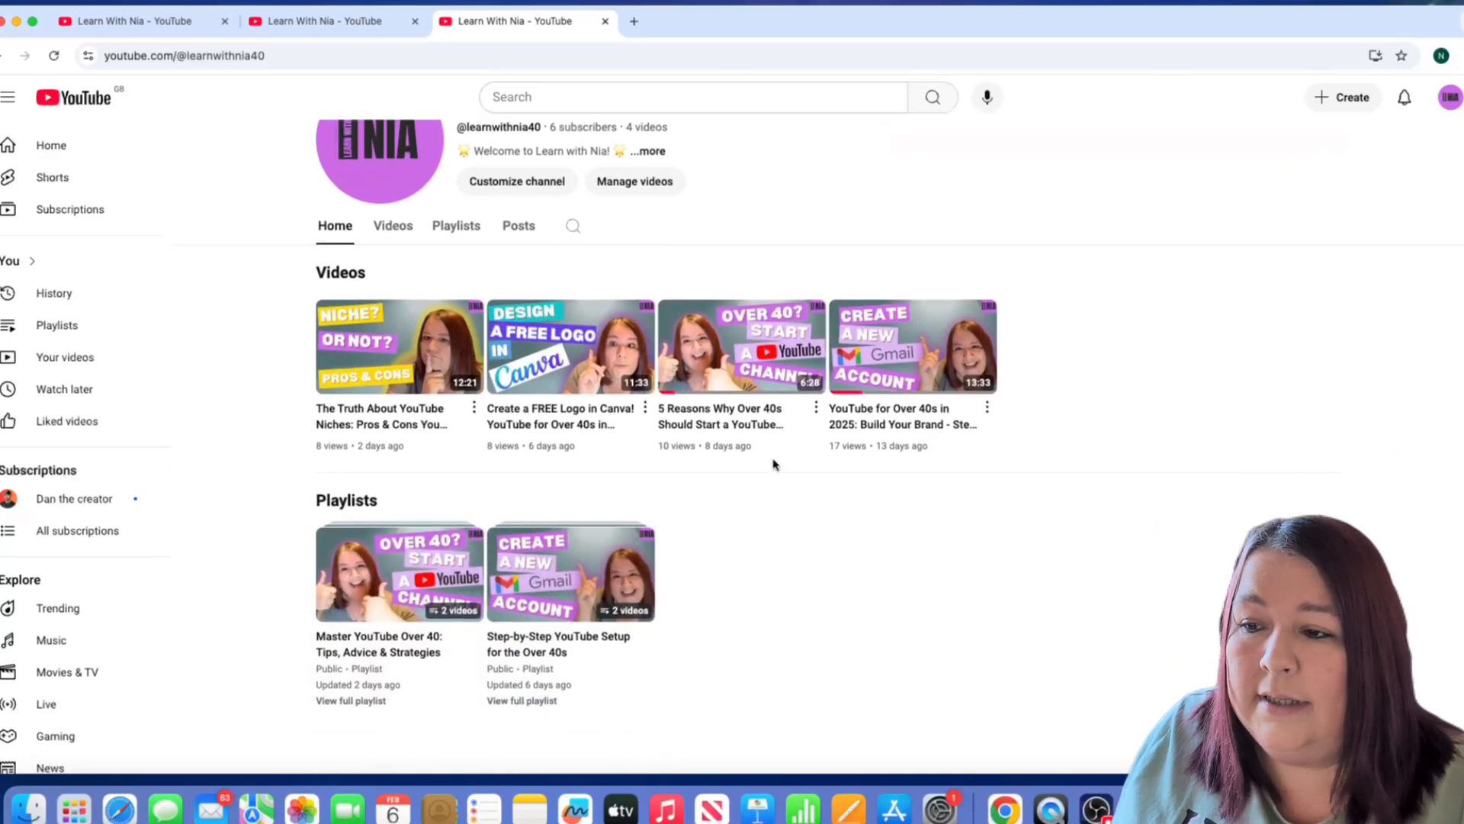